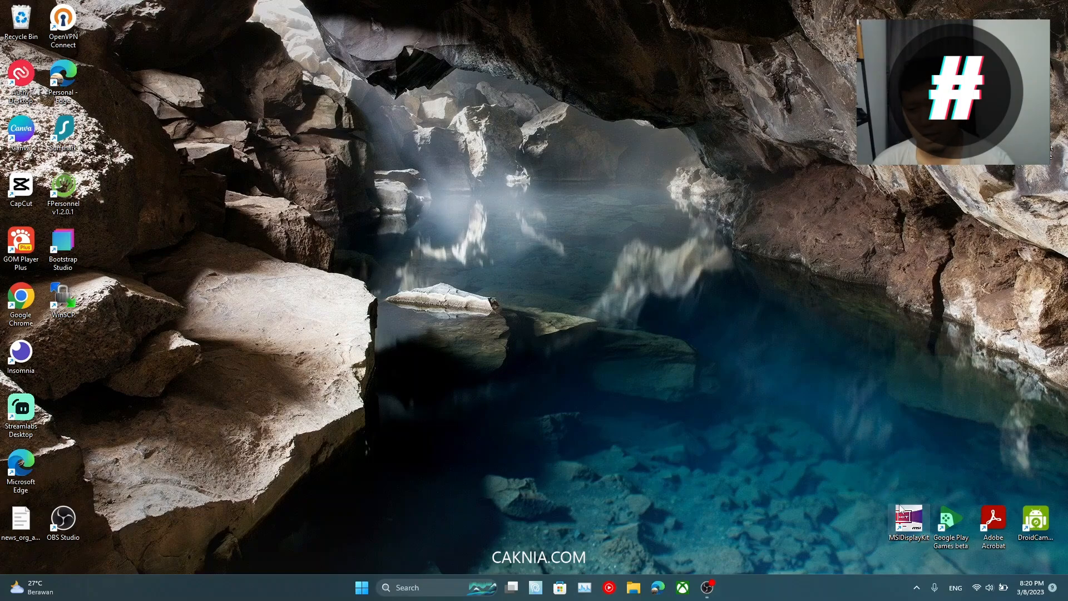
Step: Check which Wi-Fi network the laptop is currently connected to
left_click(979, 588)
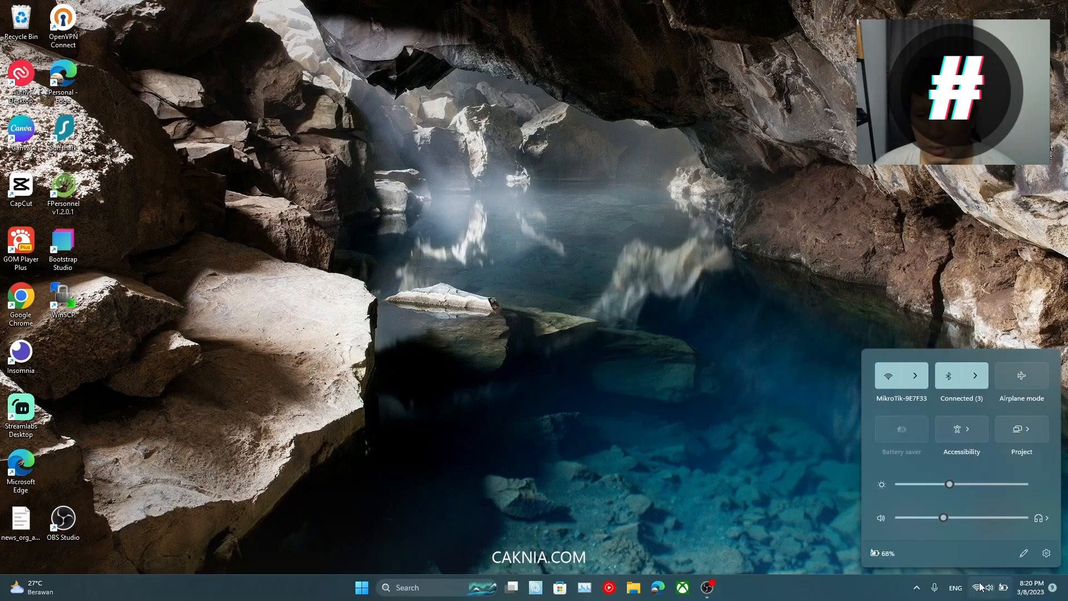
left_click(924, 374)
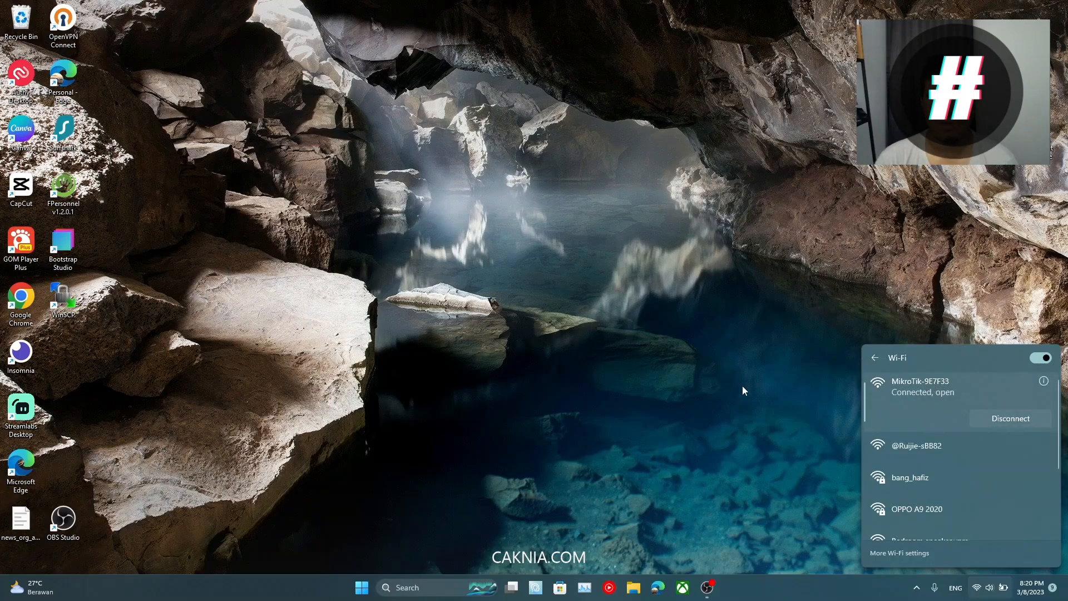
left_click(707, 388)
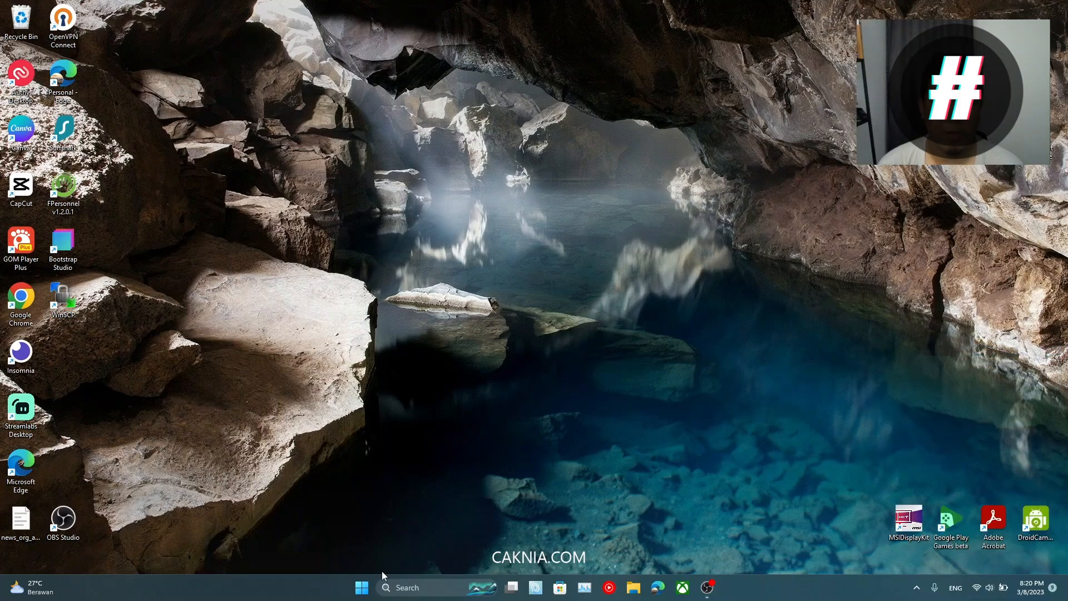
left_click(396, 587)
type("winb")
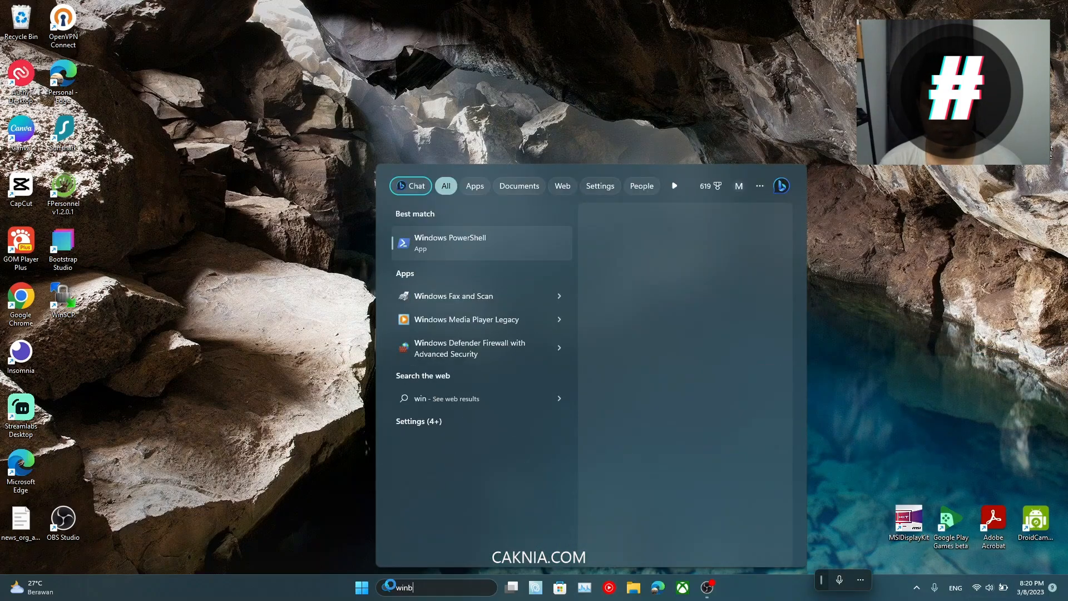
type("ox.exe")
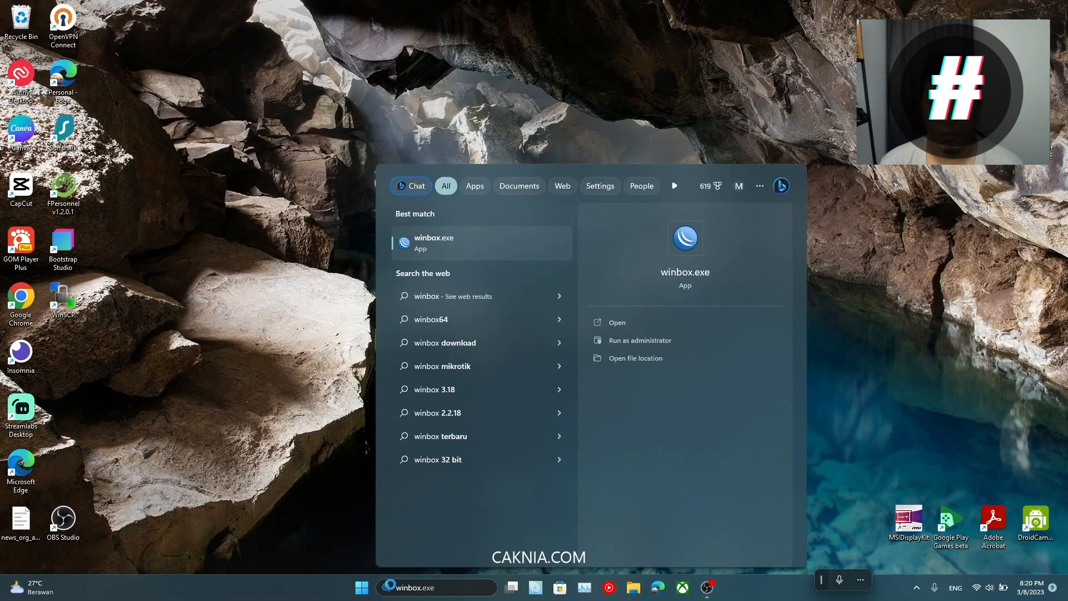
key("Return")
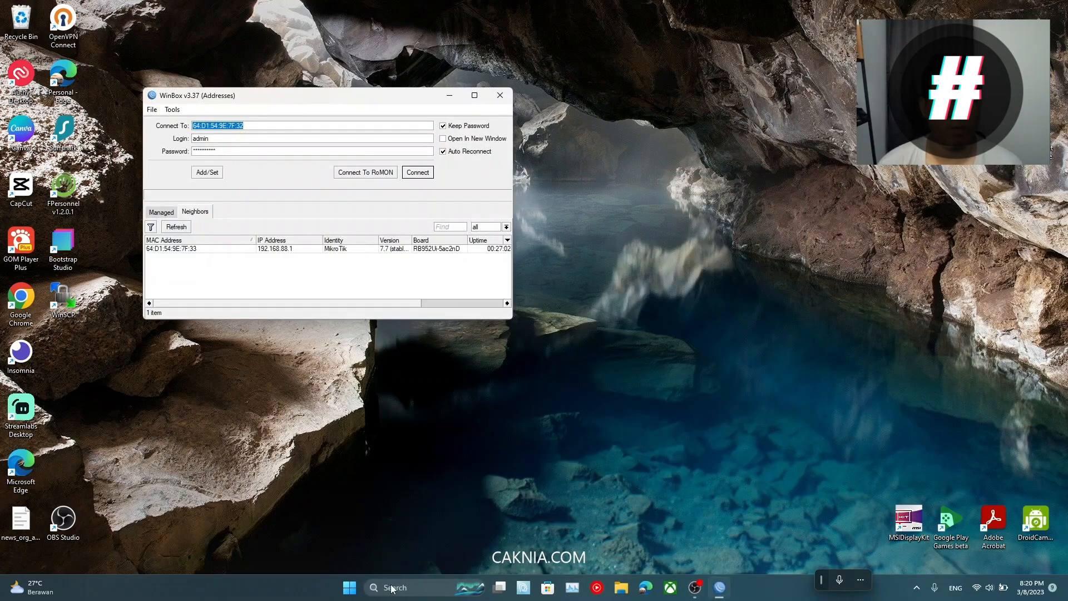
left_click(247, 248)
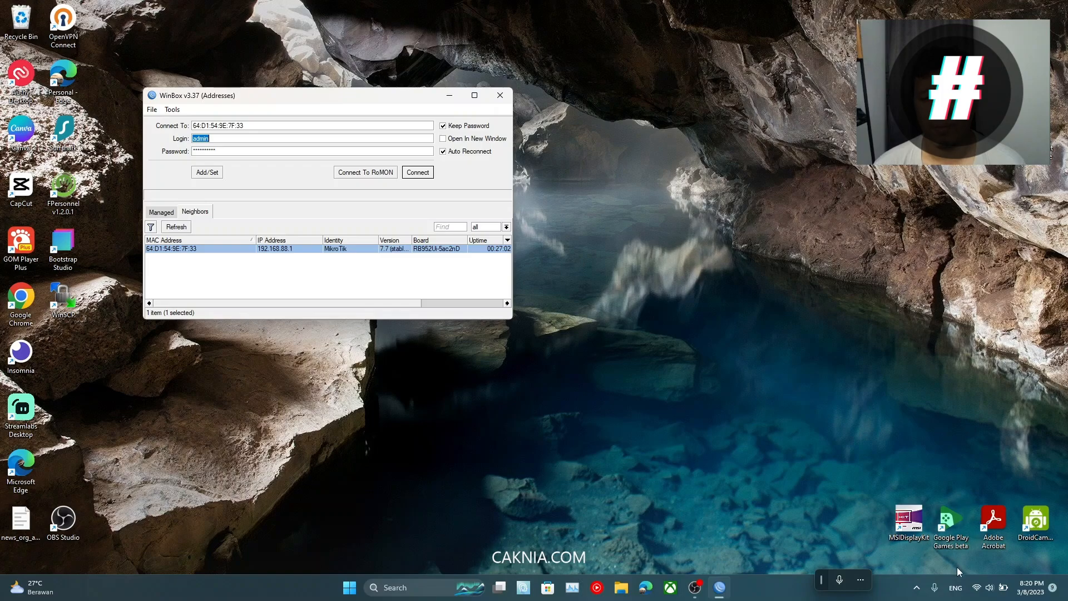
left_click(989, 587)
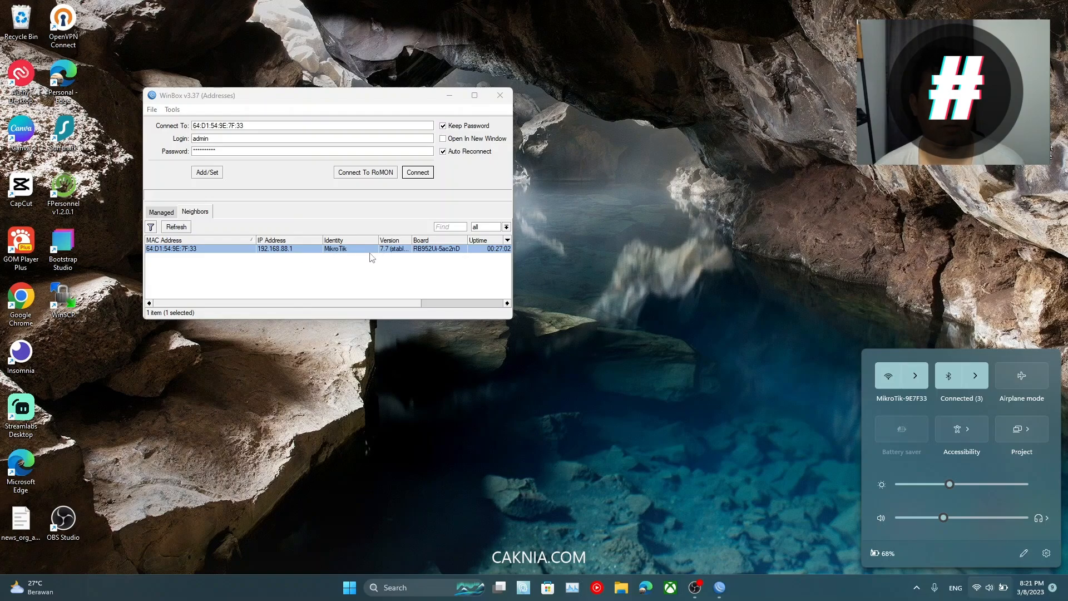
Step: Connect to the router as admin with the Password field cleared
left_click_drag(513, 284, 644, 284)
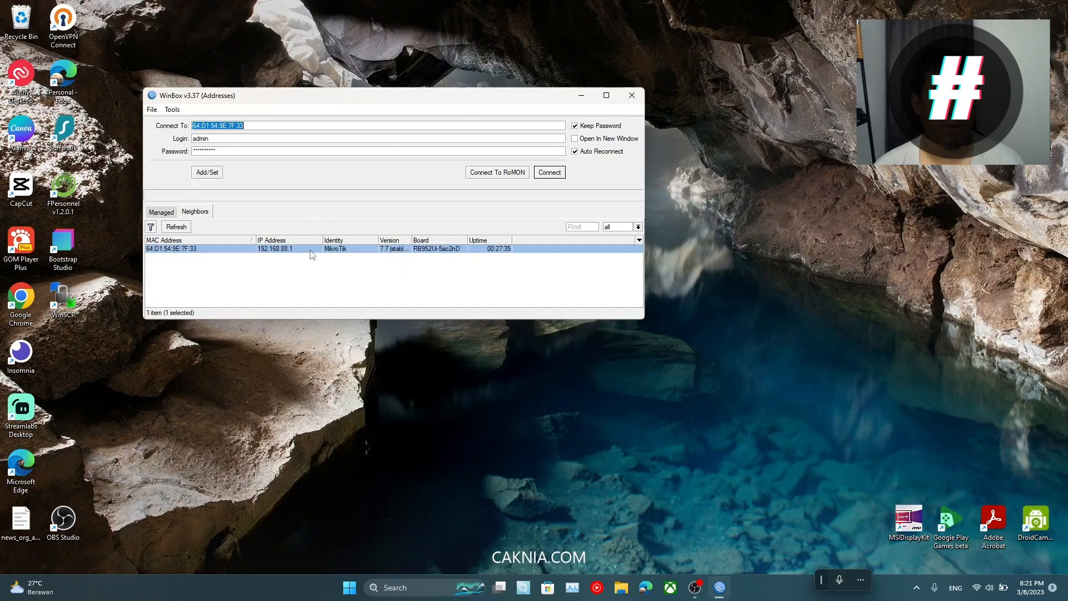
left_click(201, 250)
key("Tab")
left_click(217, 143)
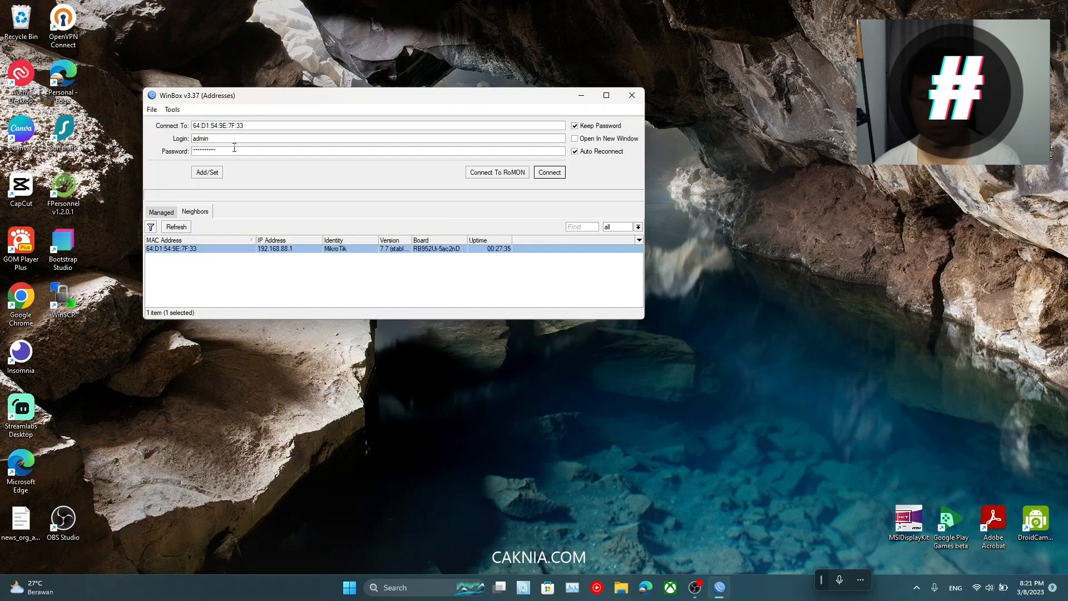
double_click(234, 148)
key("BackSpace")
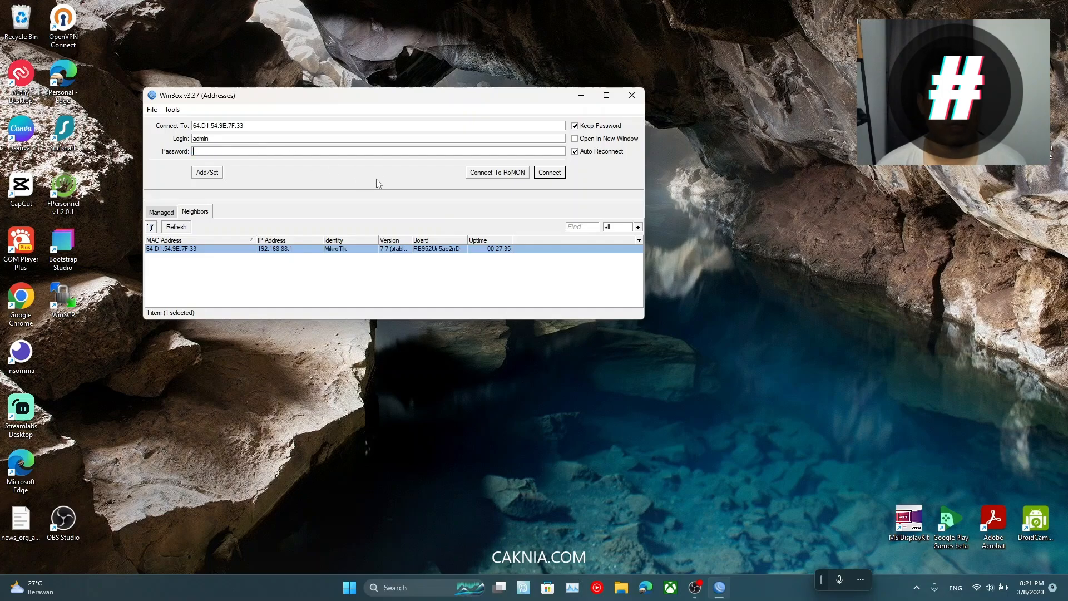
left_click(550, 172)
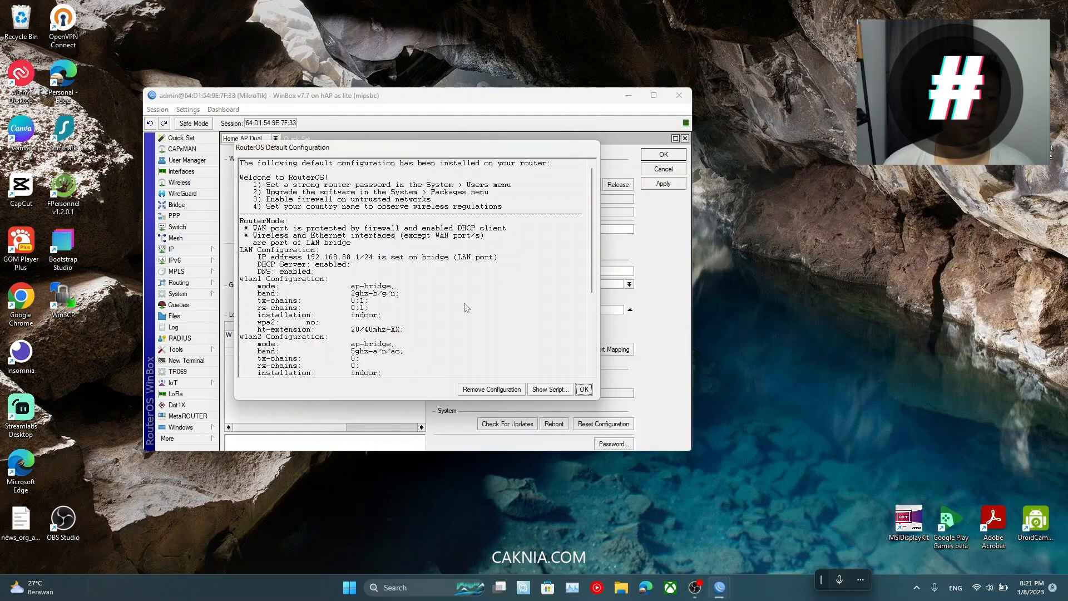
Step: Read through the RouterOS Default Configuration notice, scrolling down to its end
left_click_drag(413, 149, 418, 152)
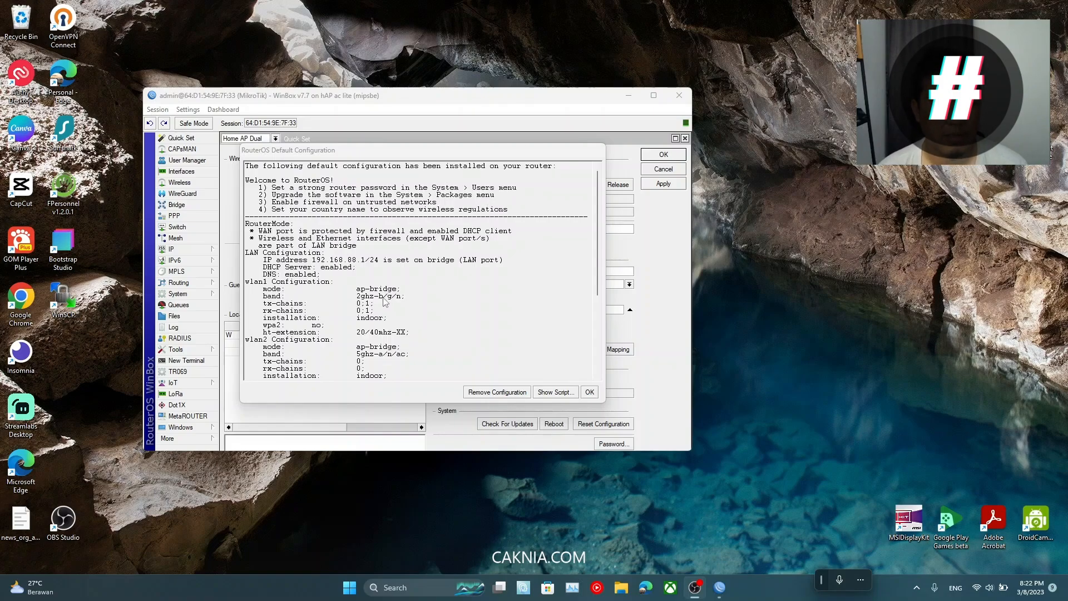
scroll(384, 301, "down", 1)
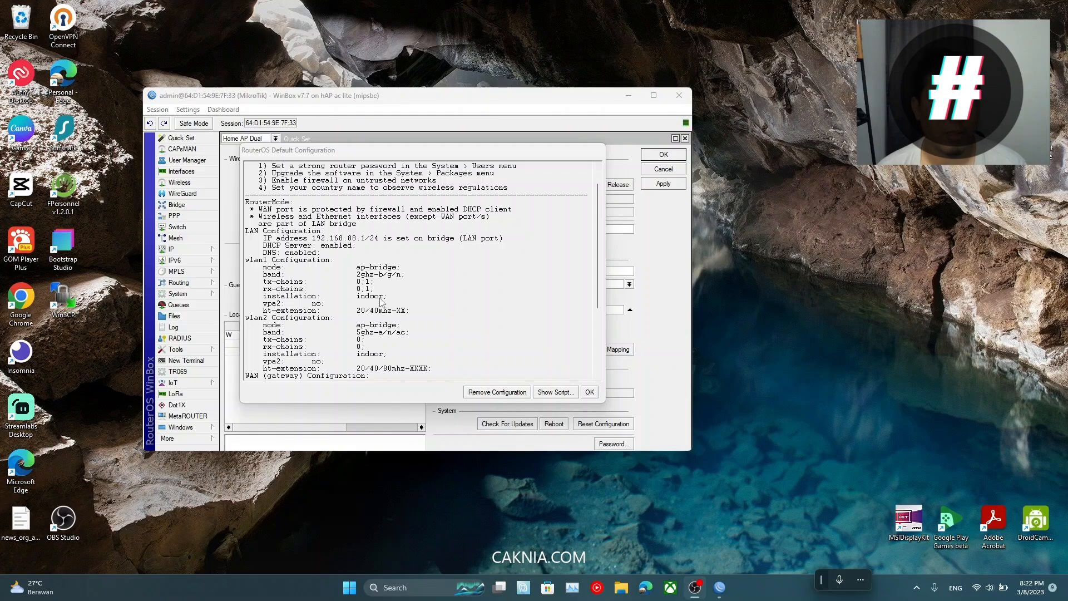
scroll(384, 305, "down", 1)
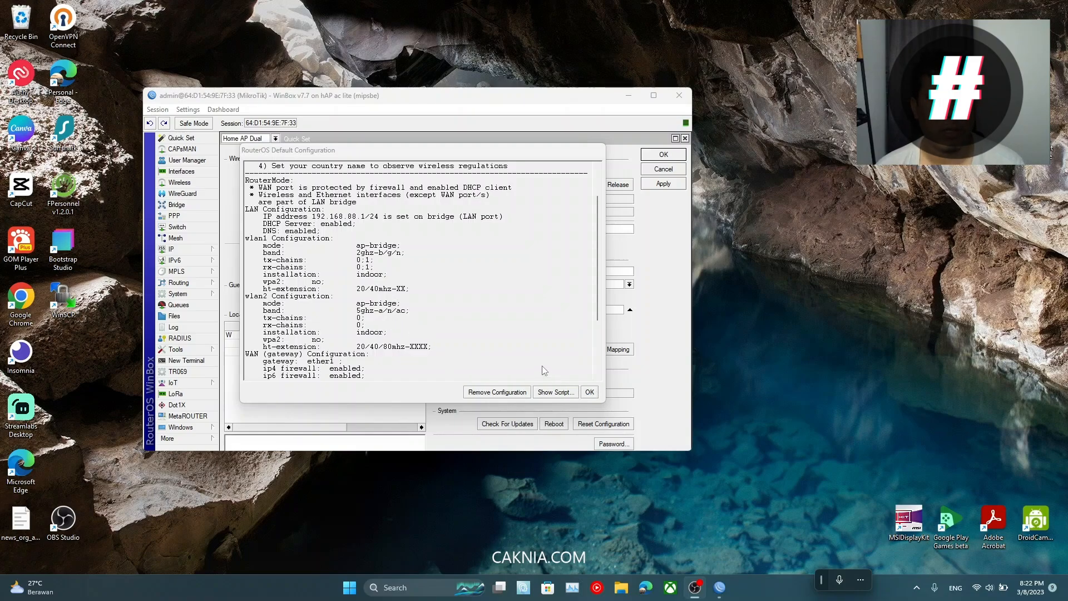
scroll(544, 370, "down", 2)
Step: Dismiss the default configuration notice and maximize the WinBox window
left_click(589, 392)
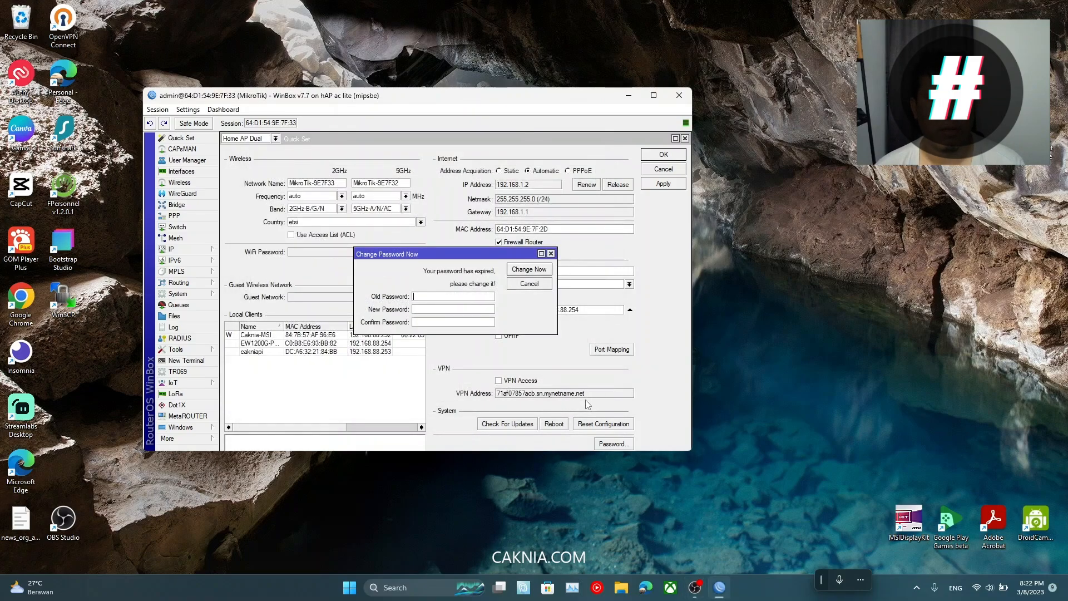
double_click(467, 100)
left_click_drag(345, 166, 368, 171)
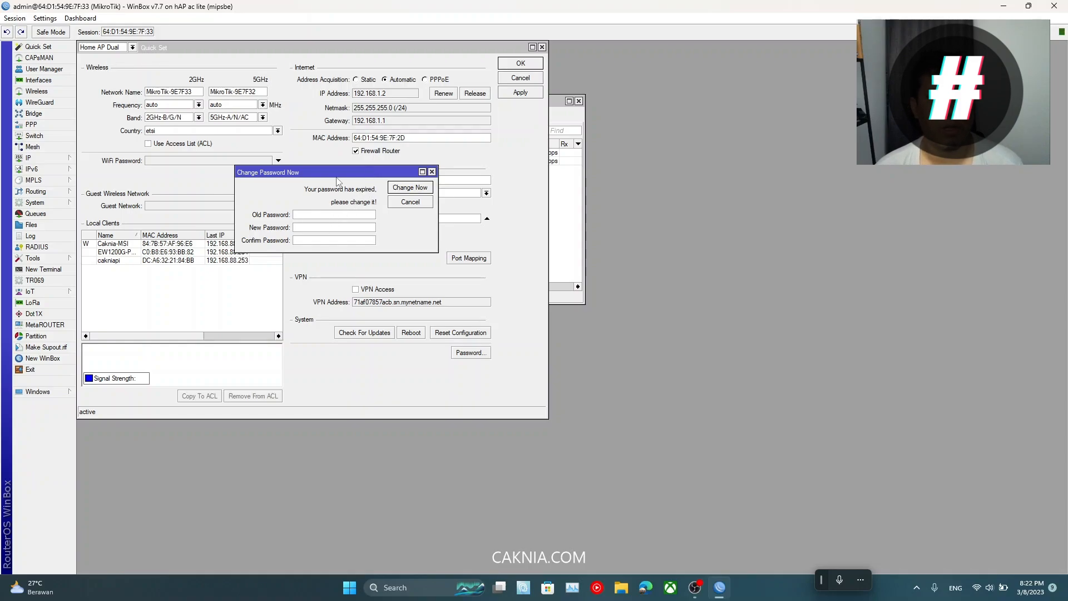
left_click_drag(339, 175, 323, 160)
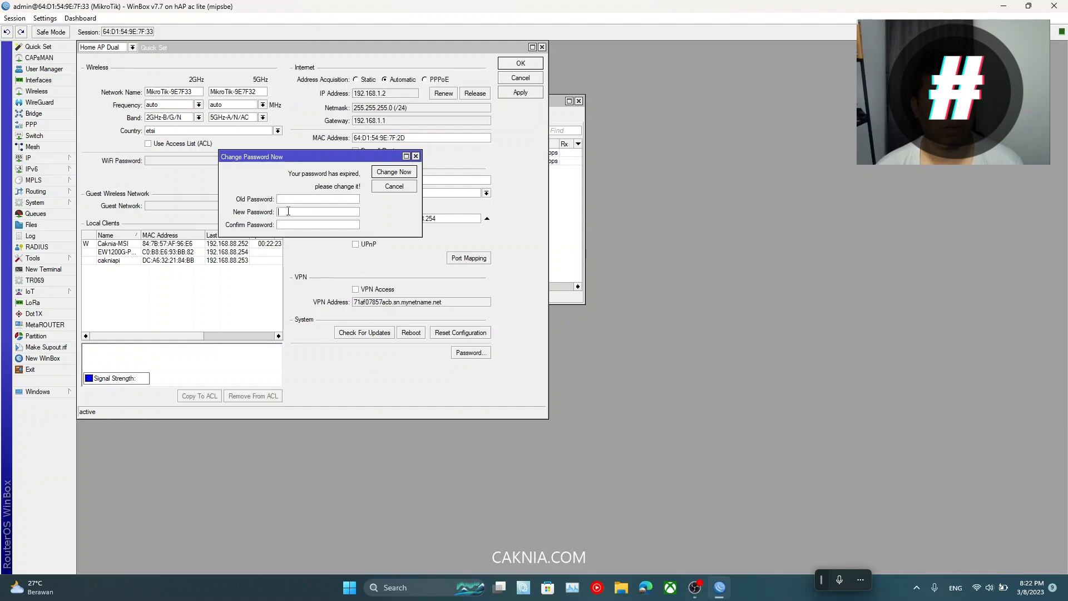
Step: Enter and confirm a new admin password in Change Password Now and apply it
left_click(291, 211)
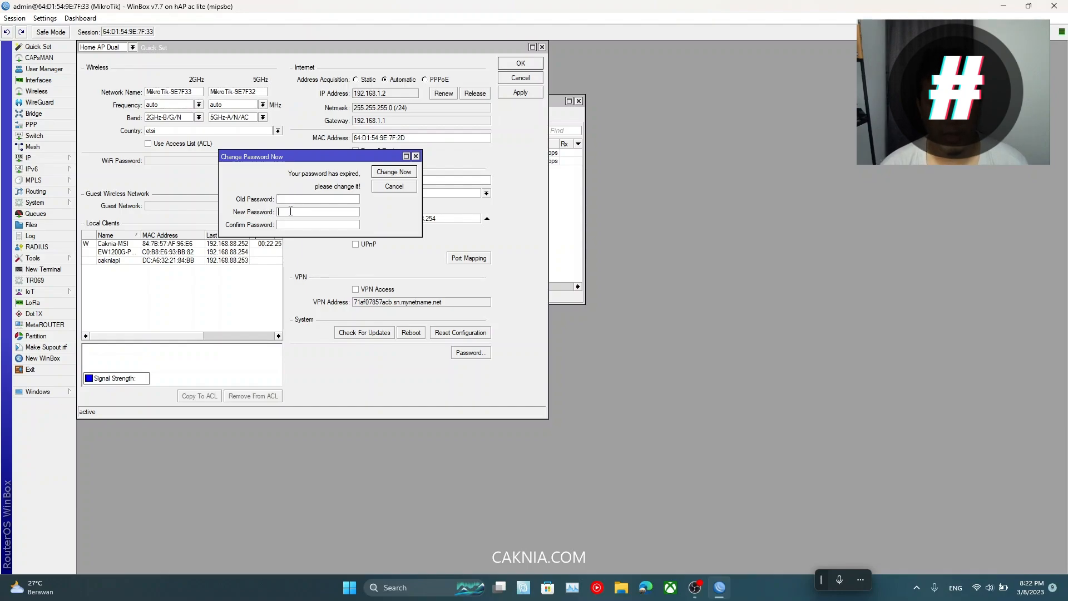
type("*")
key("Tab")
type("**********")
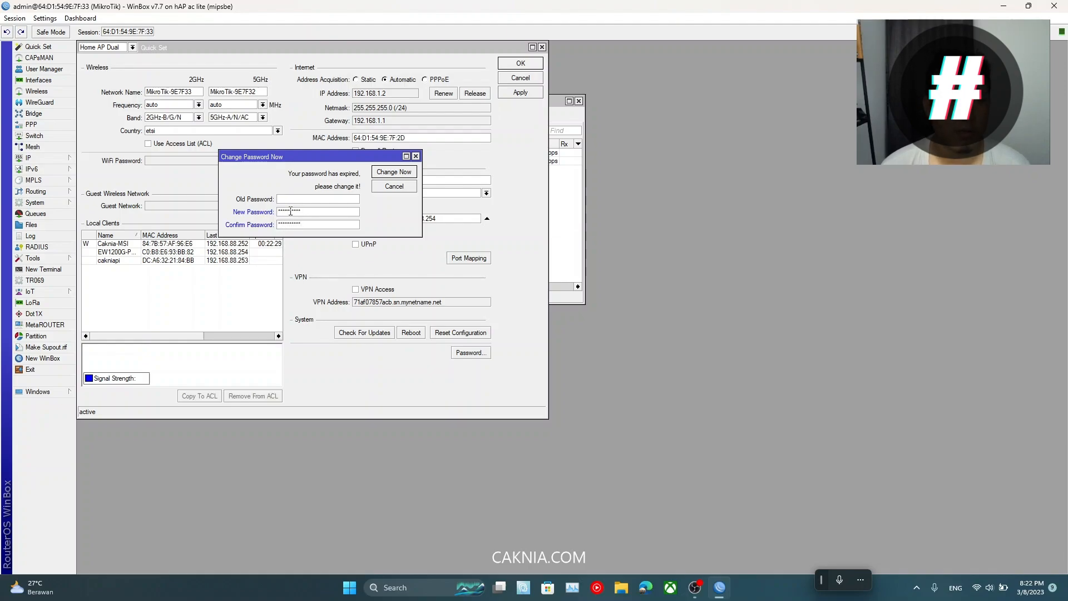
left_click(393, 172)
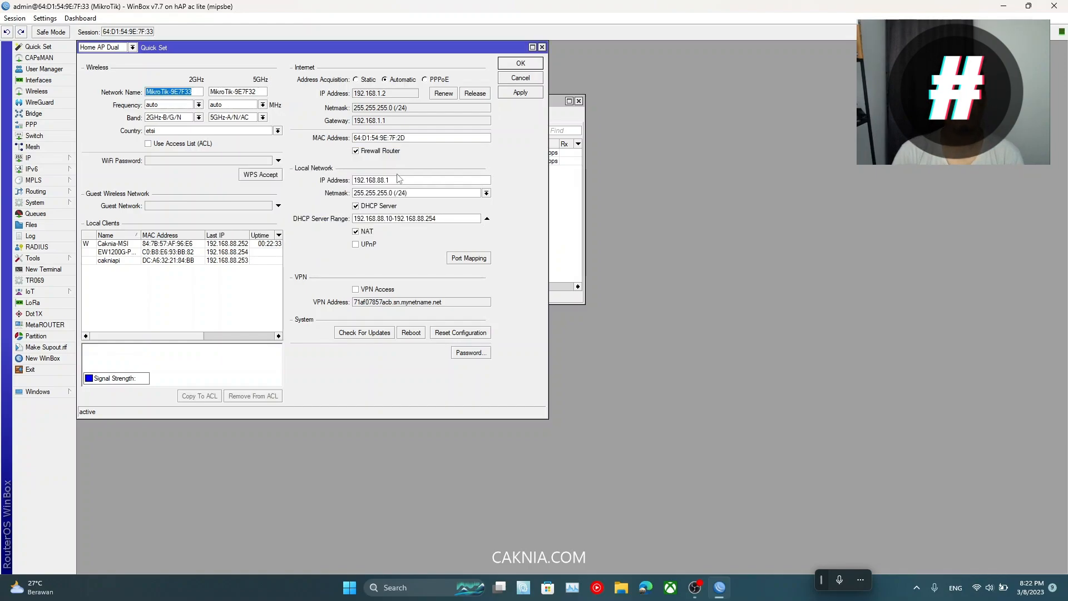
Step: Disconnect the WinBox session from the router
left_click_drag(362, 54, 492, 89)
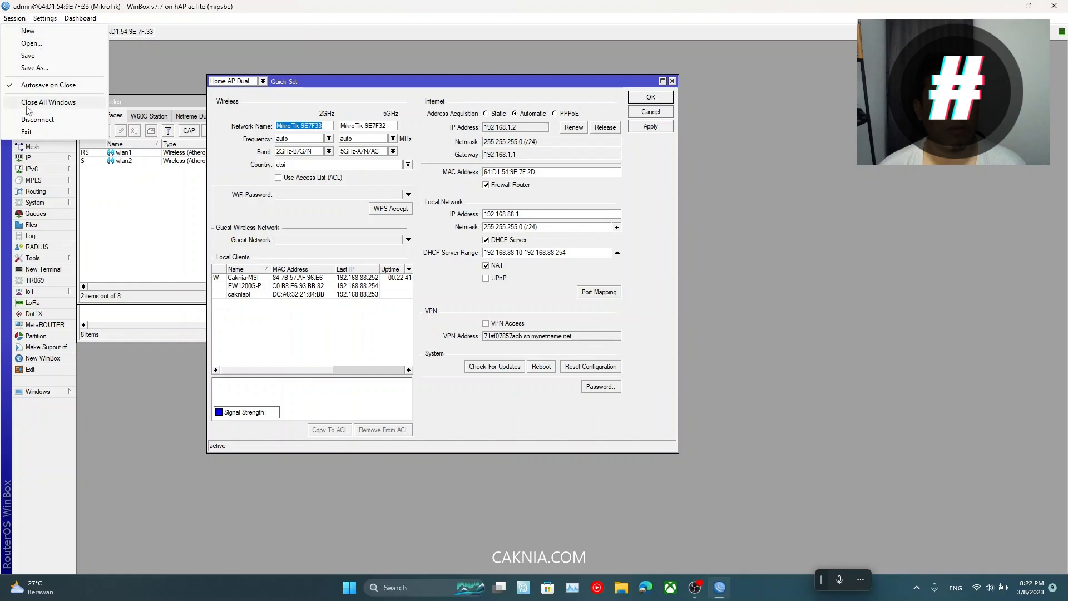
left_click(28, 123)
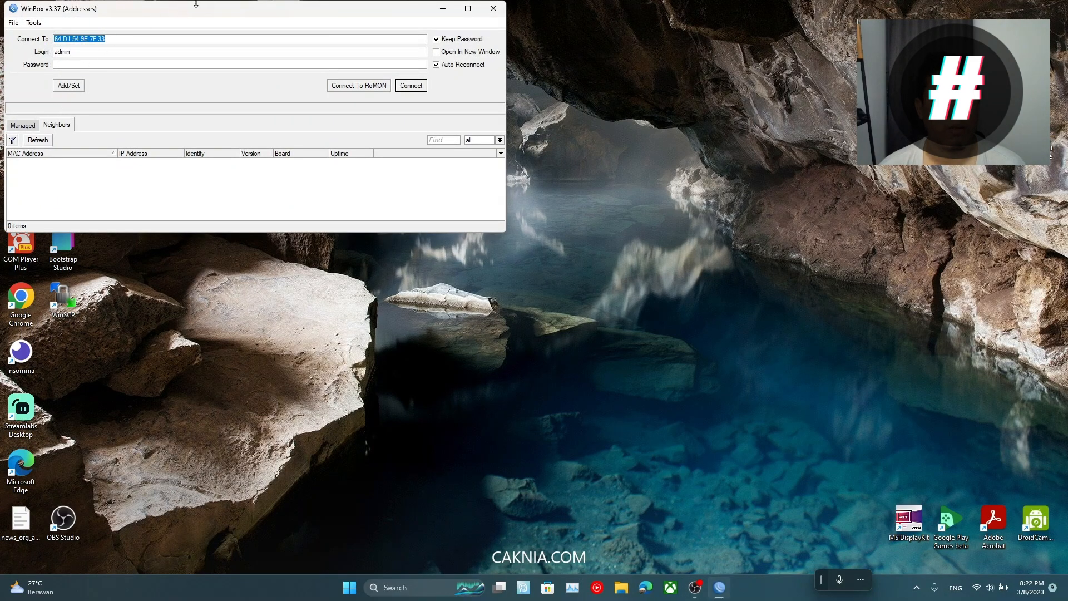
left_click_drag(195, 4, 359, 124)
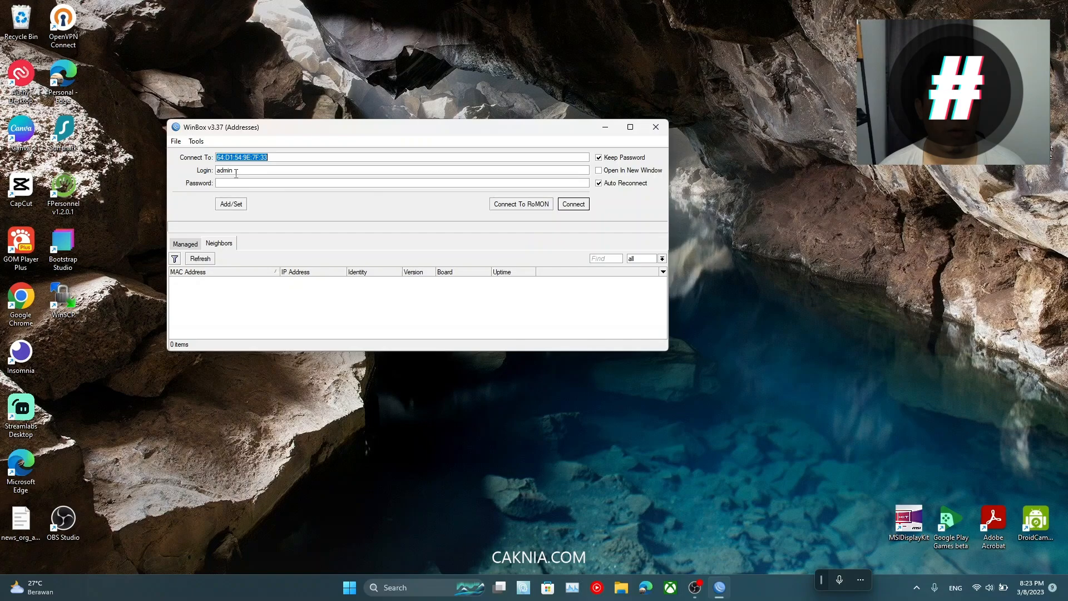
Step: Log back in to the router as admin using the new password
key("Tab")
left_click(257, 181)
left_click(574, 204)
left_click(255, 185)
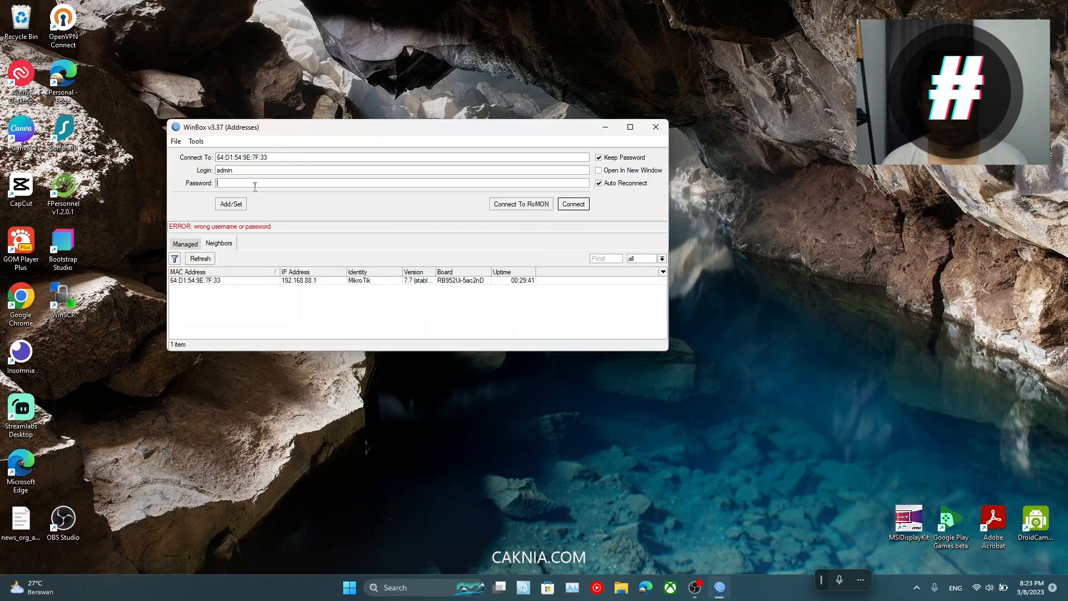
type("**********")
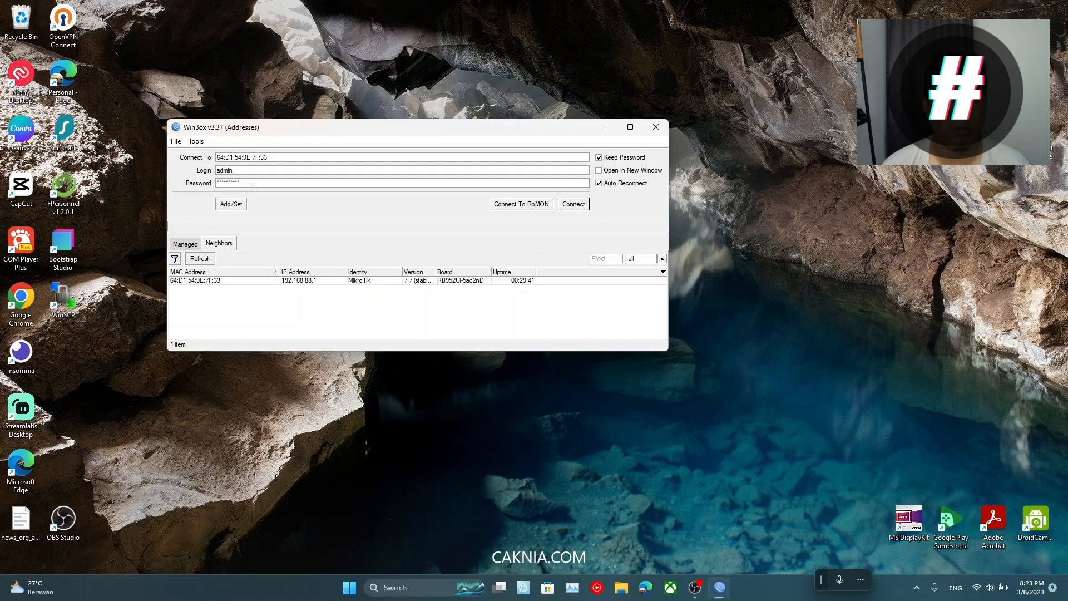
left_click(573, 204)
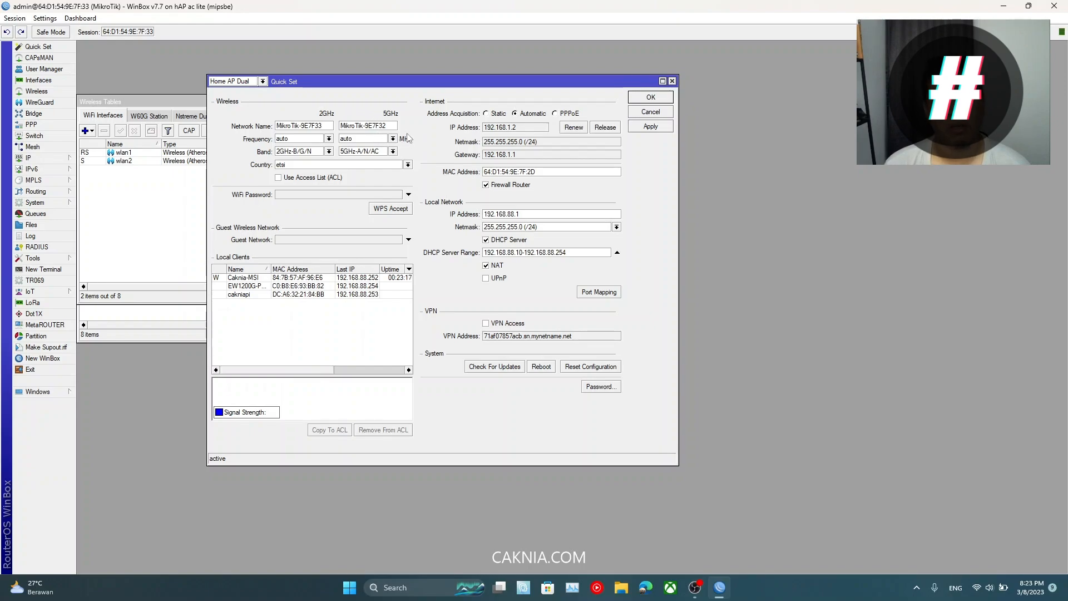
left_click_drag(446, 88, 490, 89)
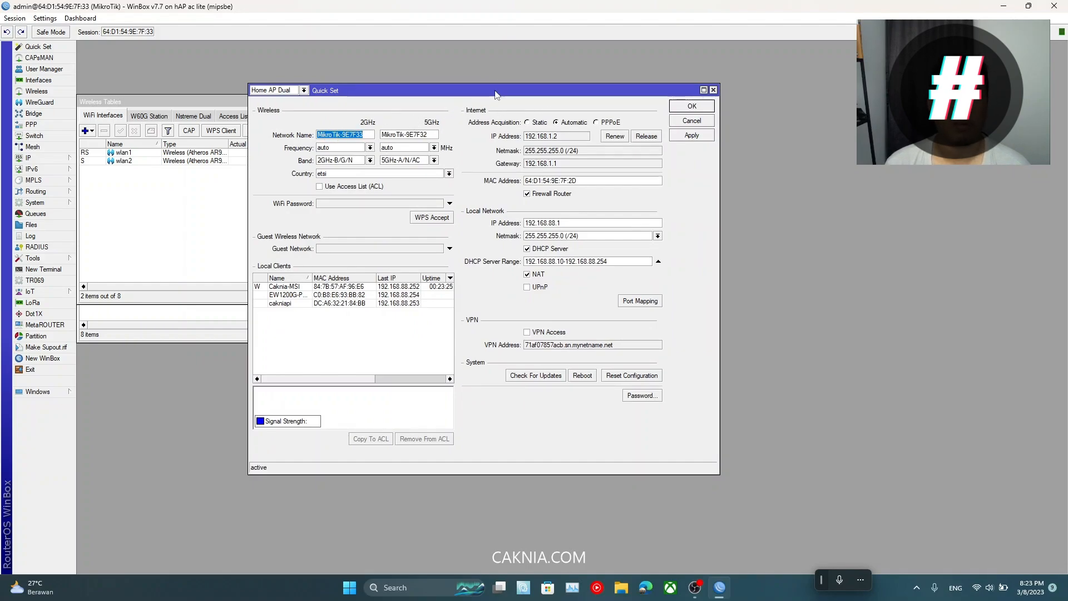
left_click_drag(492, 91, 525, 96)
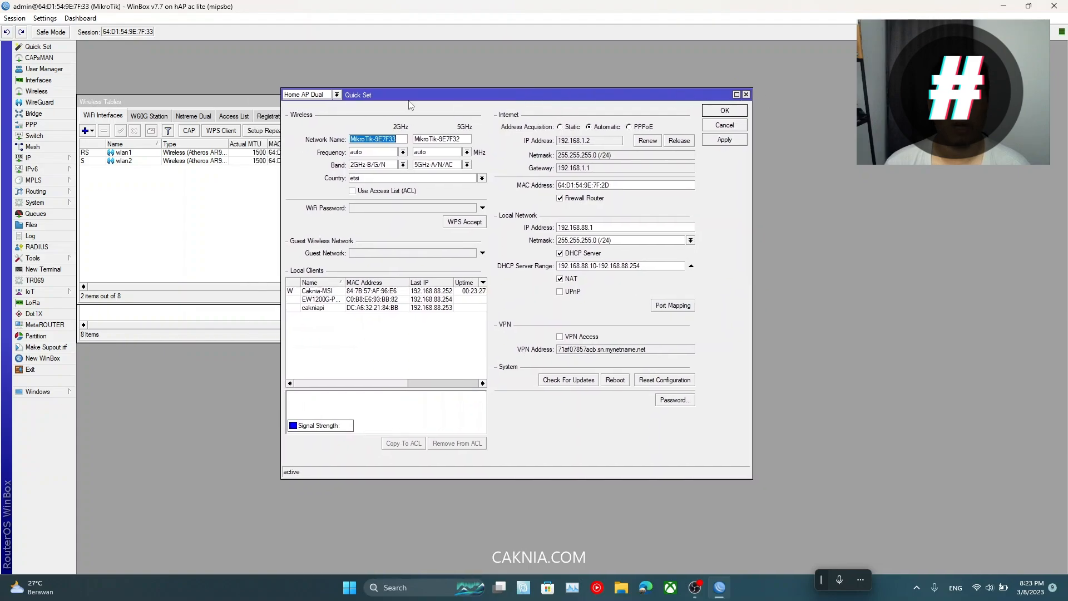
left_click(337, 95)
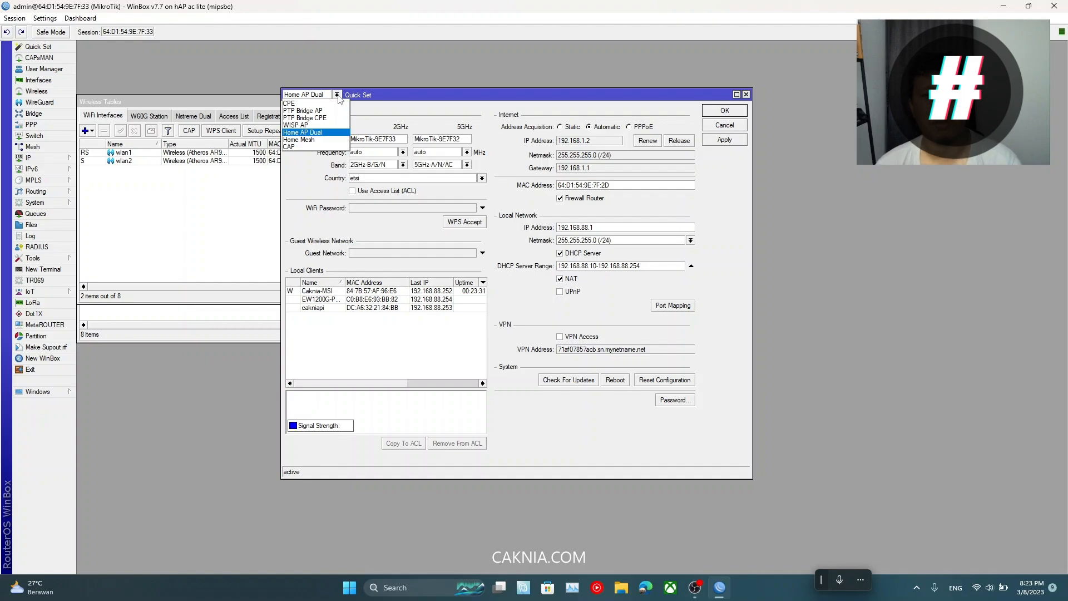
left_click(323, 104)
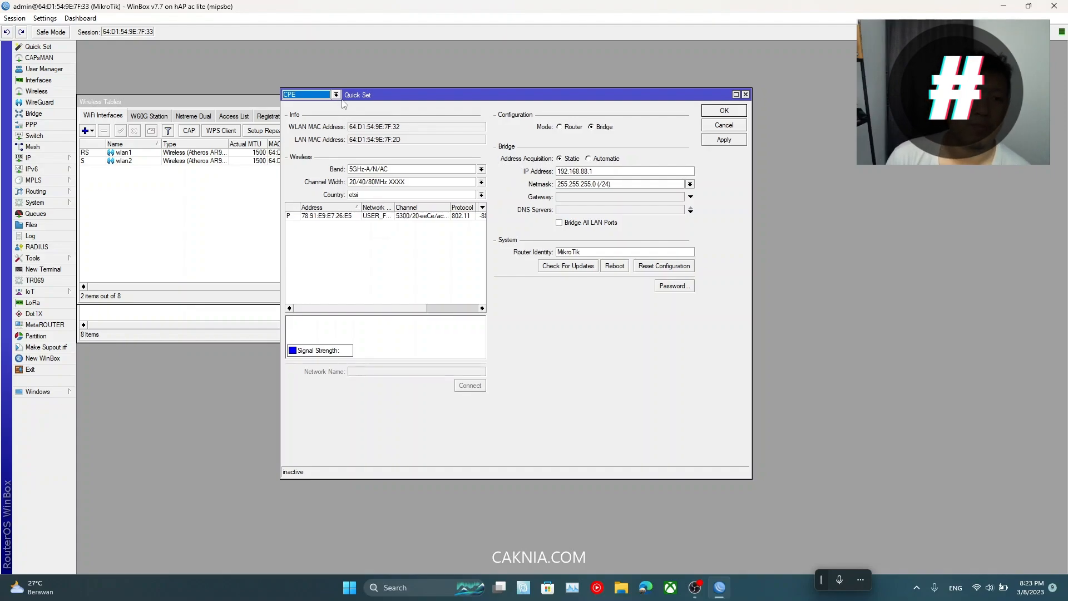
left_click(337, 96)
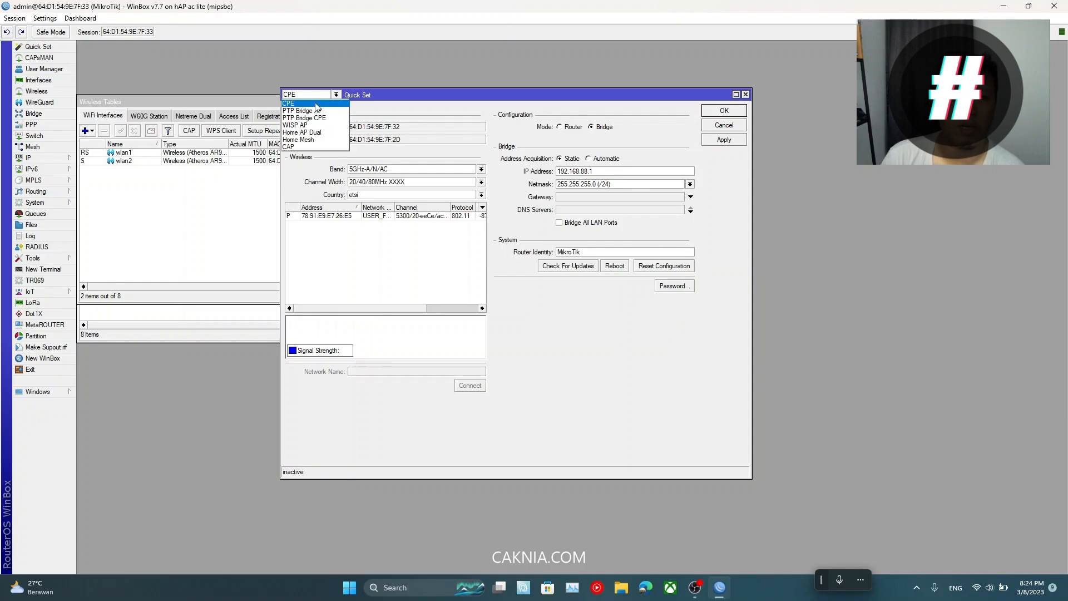
left_click(326, 134)
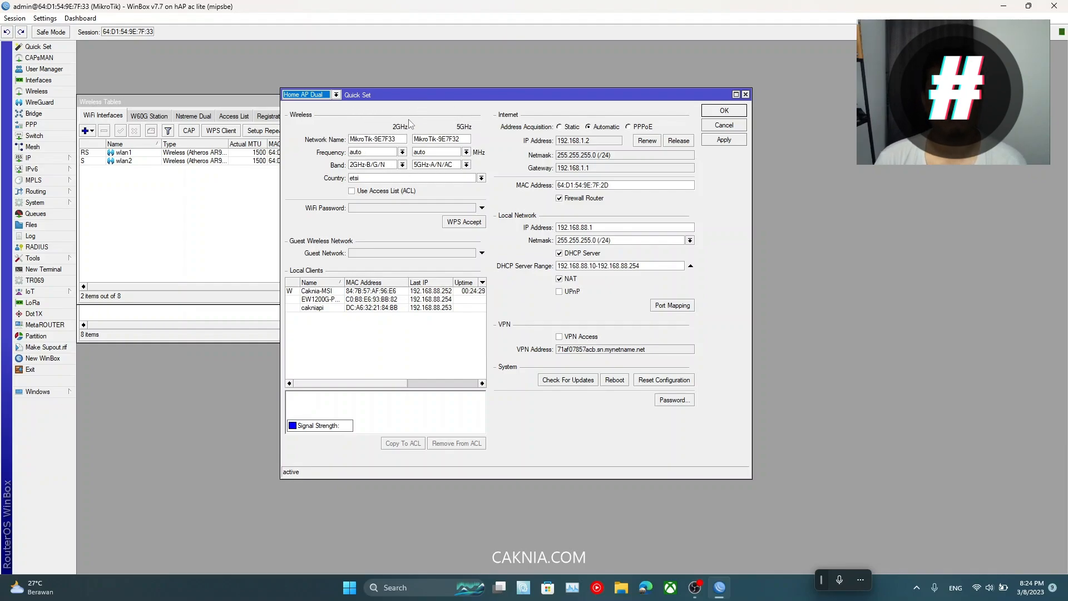
Step: Replace the default 2GHz and 5GHz network names with Caknia-SSID
double_click(397, 139)
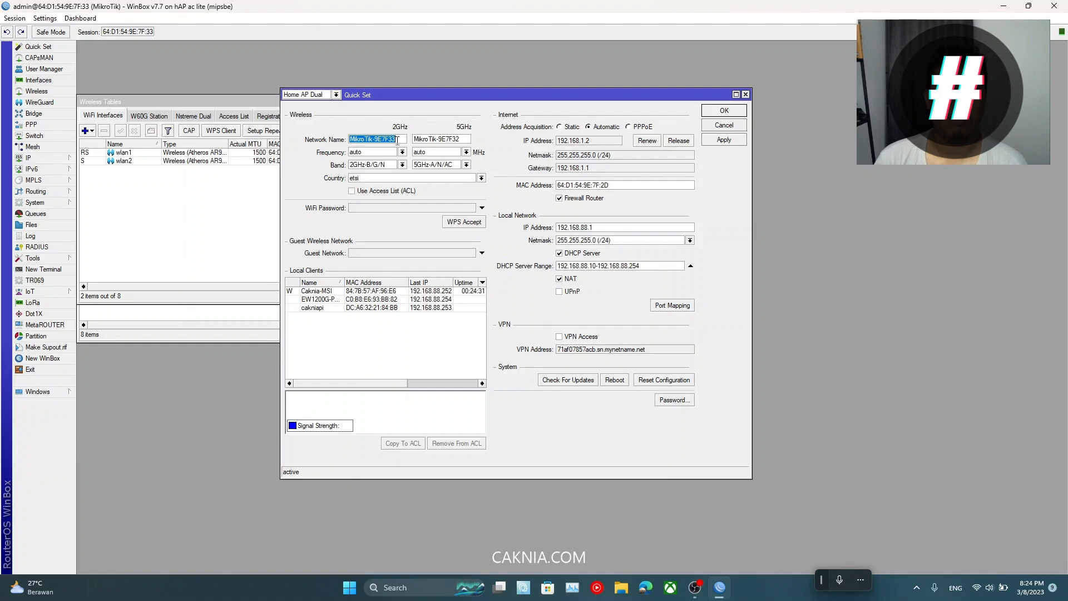
left_click(385, 140)
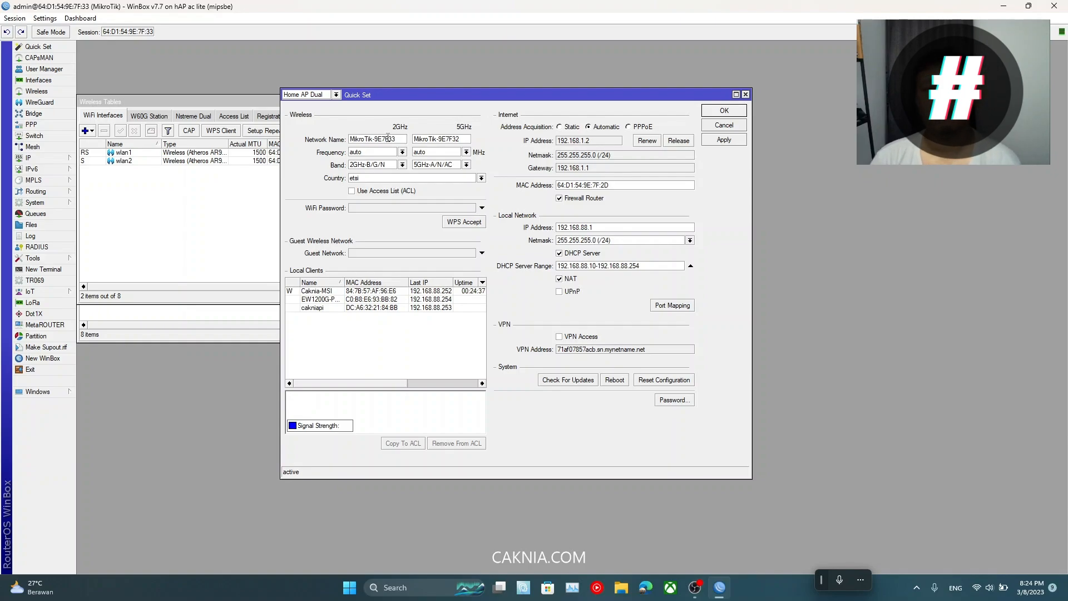
double_click(387, 139)
left_click(386, 139)
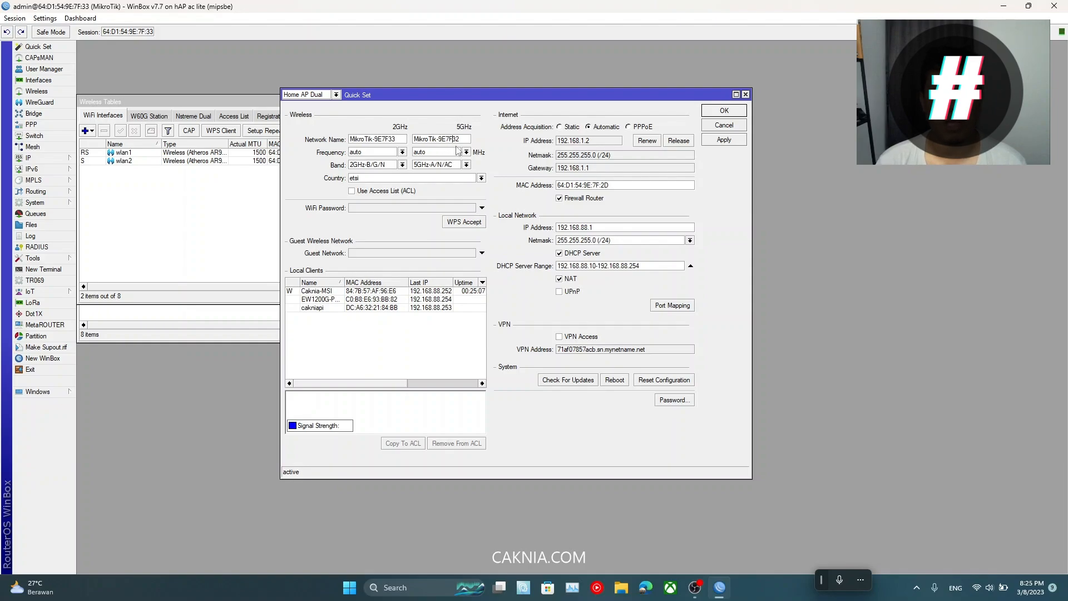
double_click(385, 145)
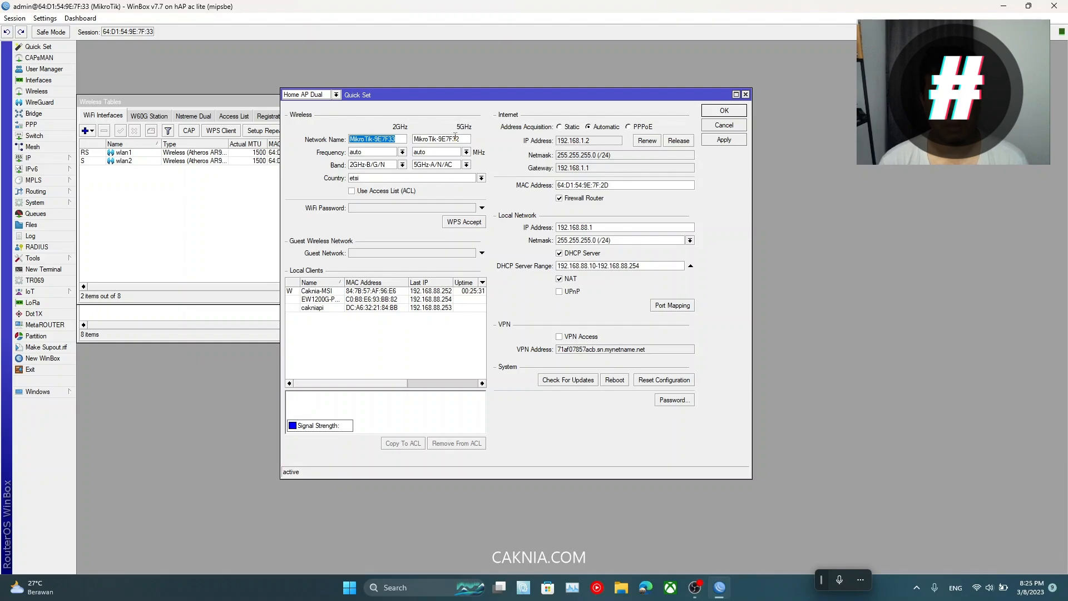
type("C")
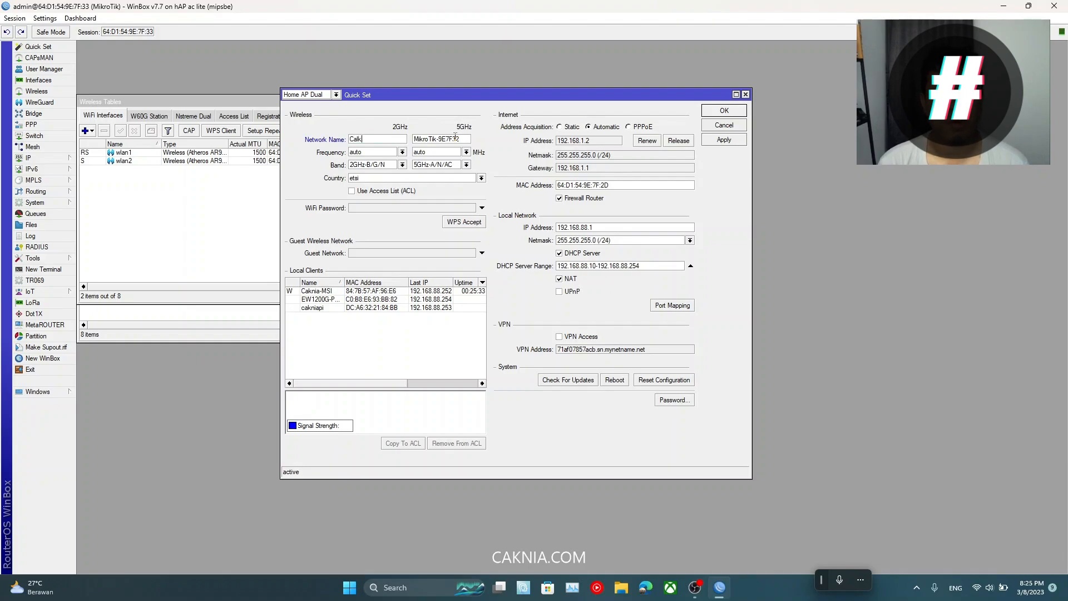
type("aknia-SSID")
key("Tab")
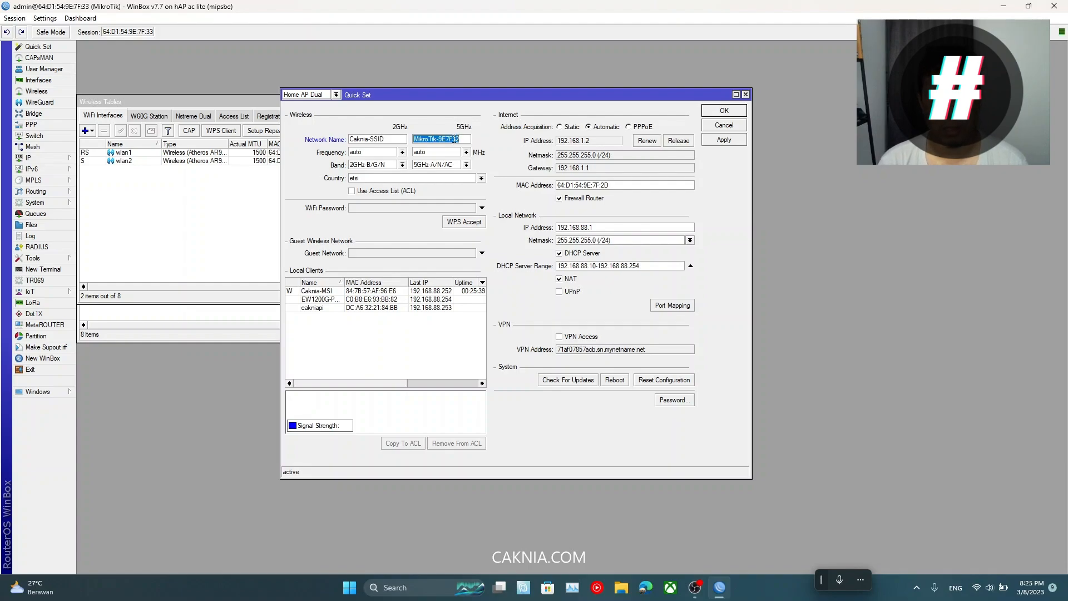
type("Caknia-SSID")
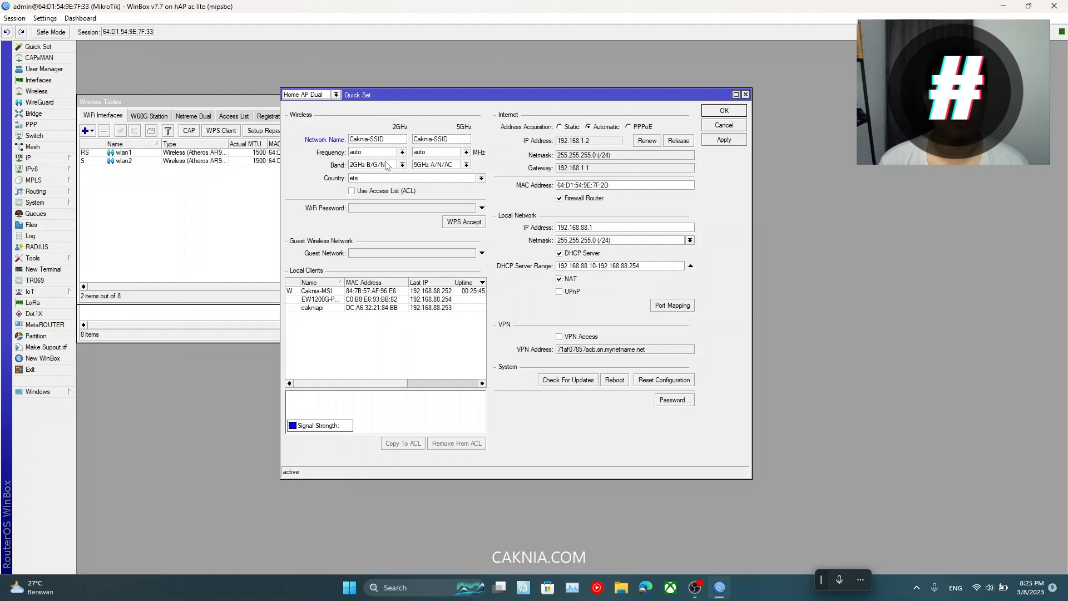
Step: Set the wireless Country to indonesia
left_click(378, 179)
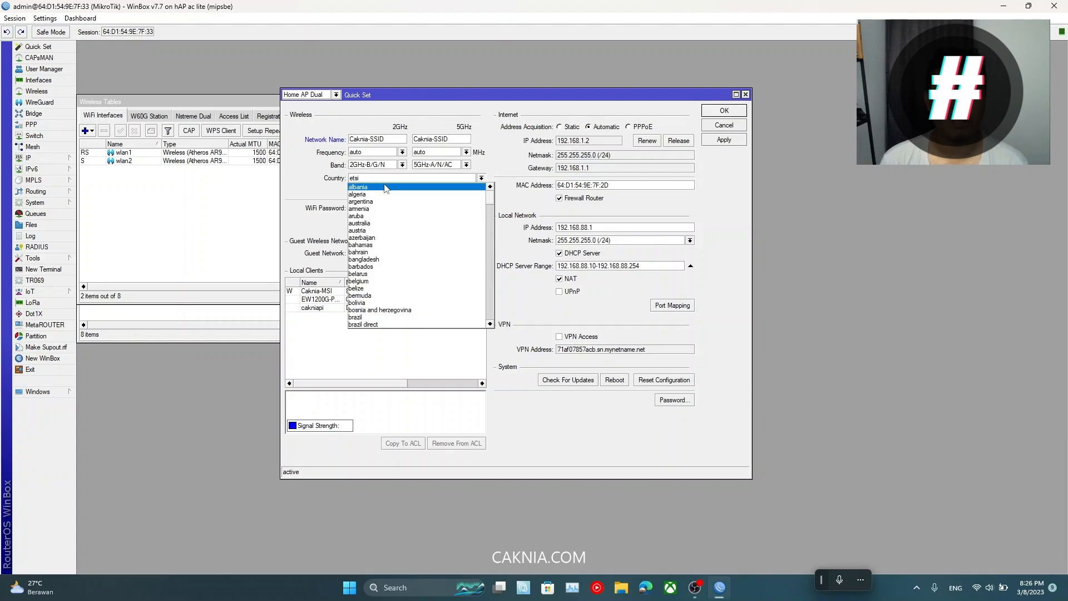
scroll(393, 218, "down", 18)
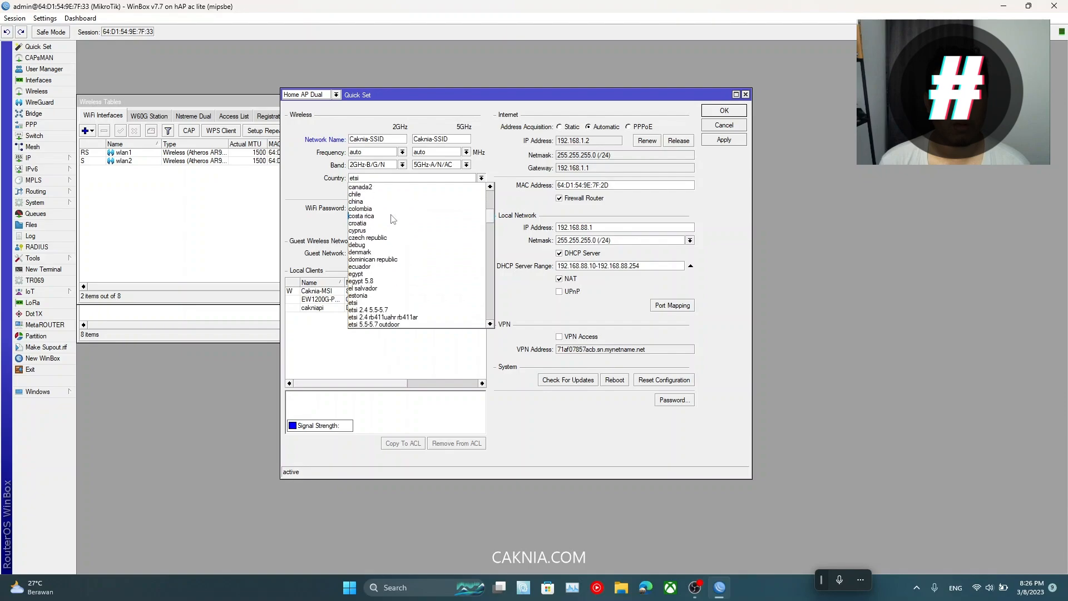
scroll(392, 219, "down", 6)
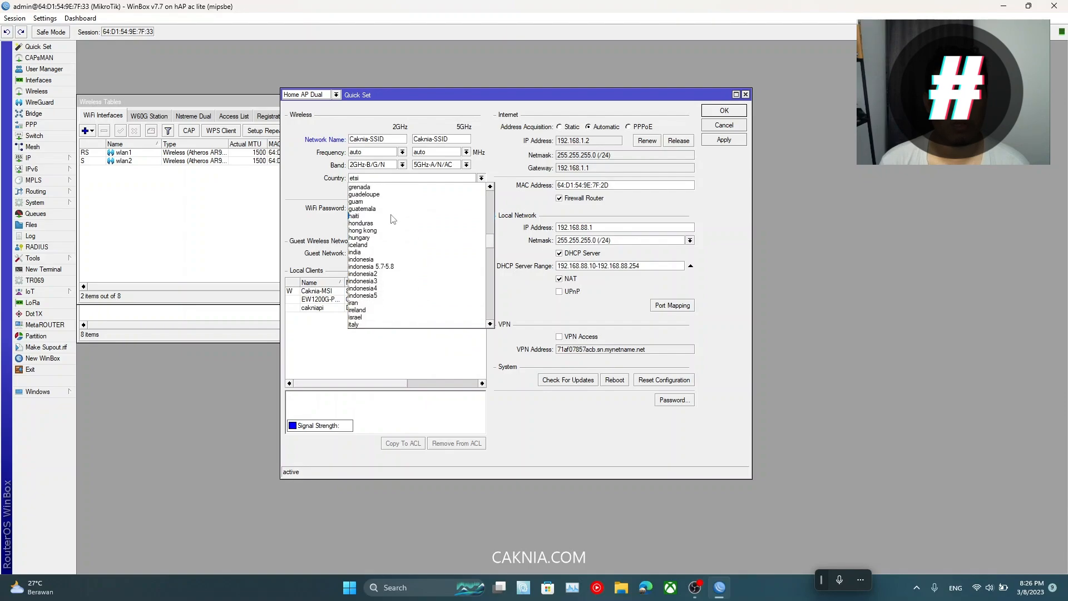
left_click(399, 258)
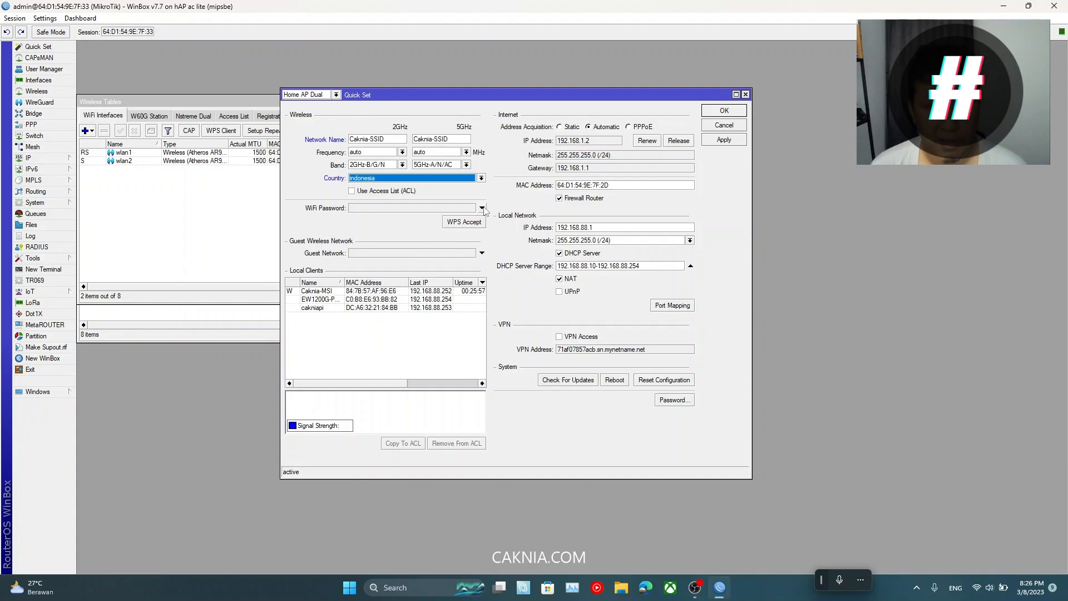
Step: Enter a new WiFi Password for the wireless networks
left_click(482, 208)
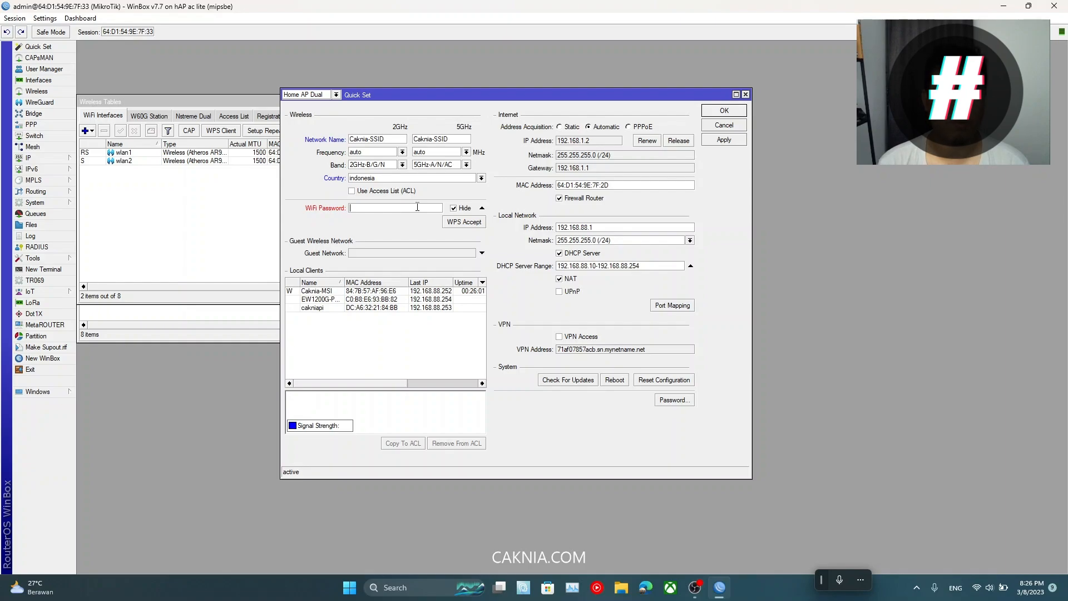
left_click(417, 207)
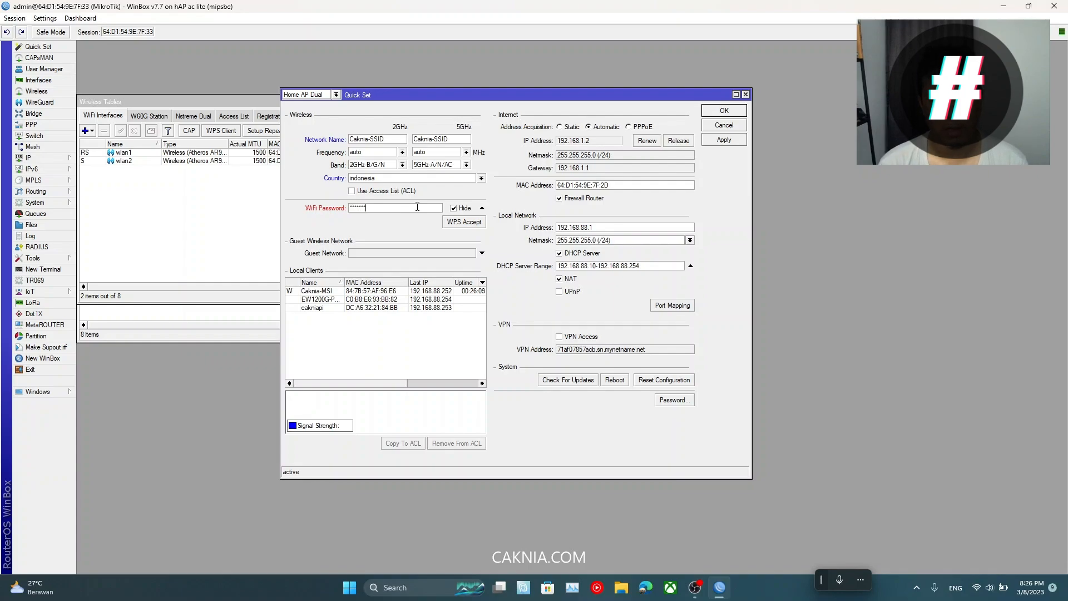
type("***************")
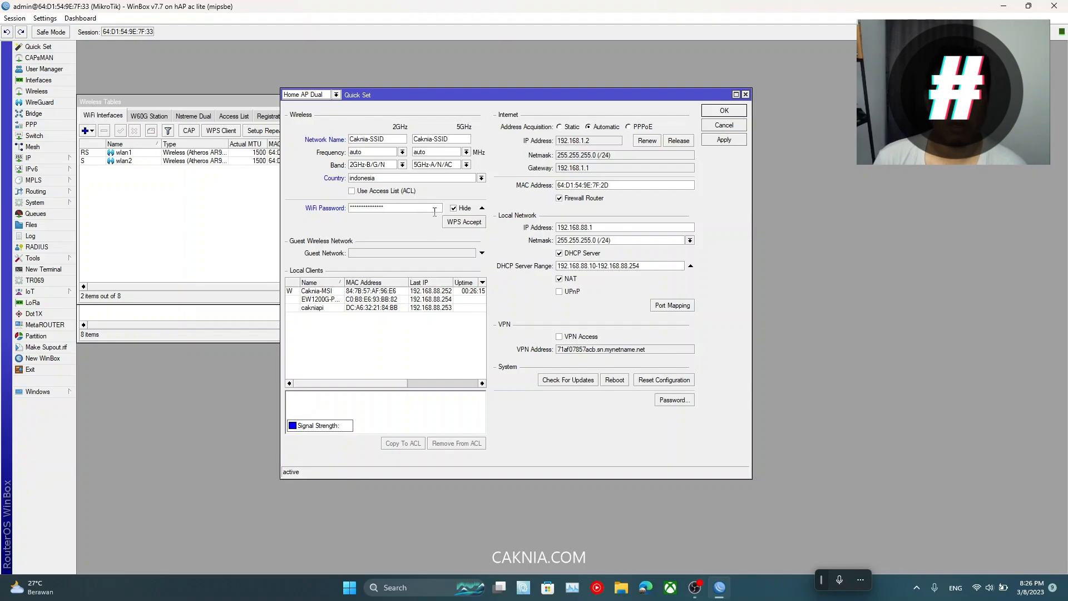
left_click_drag(501, 97, 489, 99)
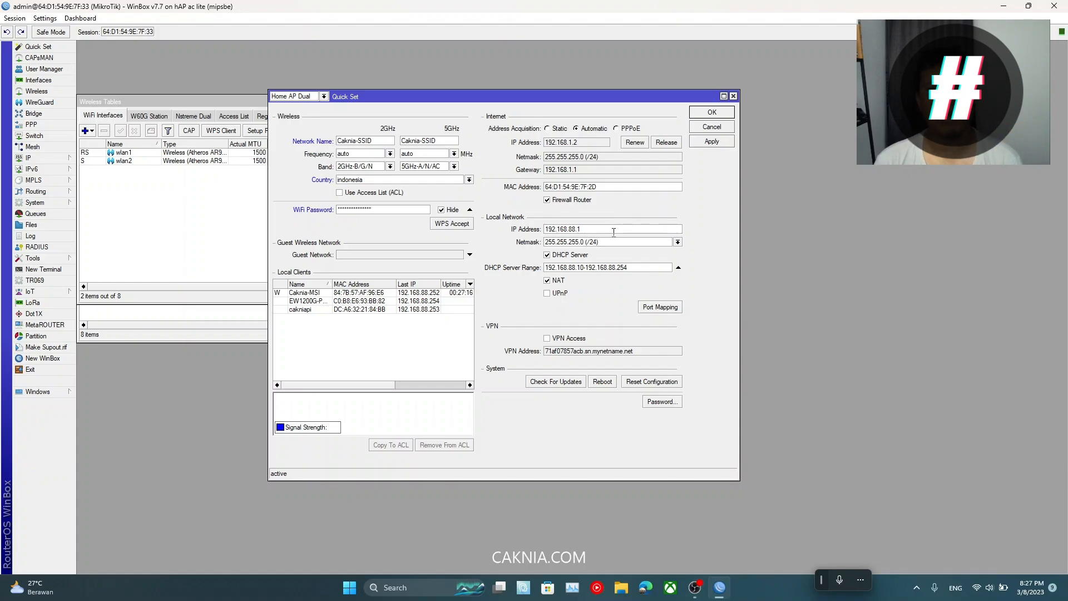
Step: Change the Local Network IP Address from 192.168.88.1 to 192.168.10.1
left_click(613, 232)
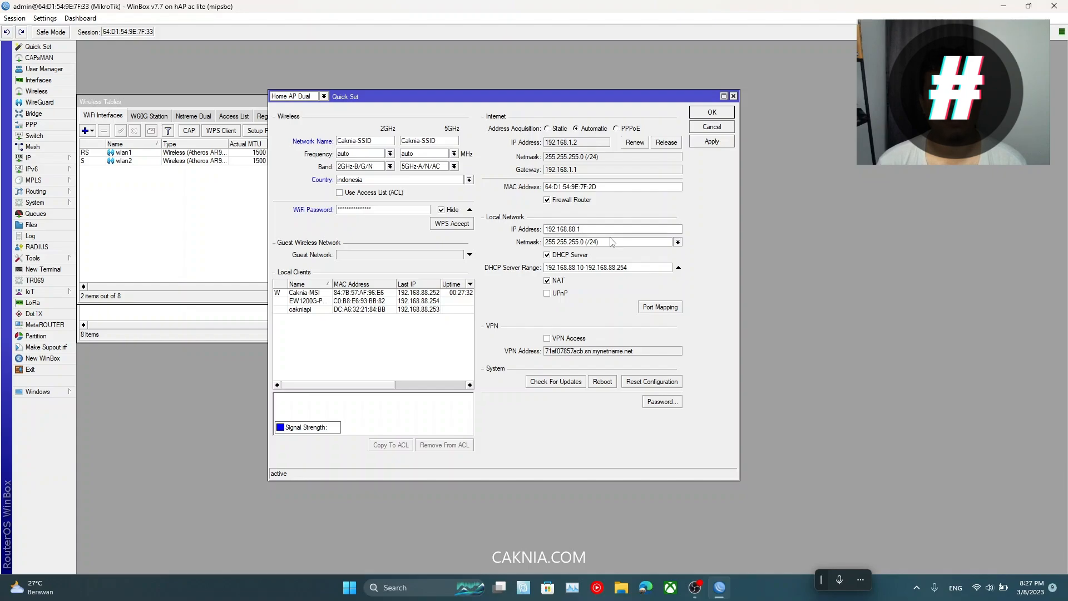
key("shift+Left")
key("shift+Left")
type("10")
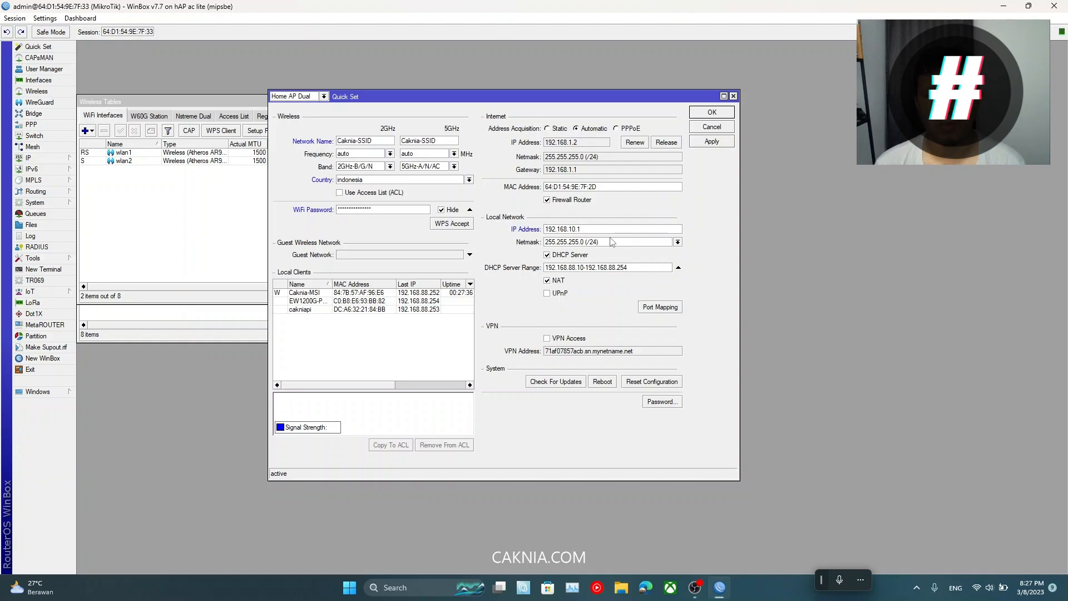
left_click(600, 229)
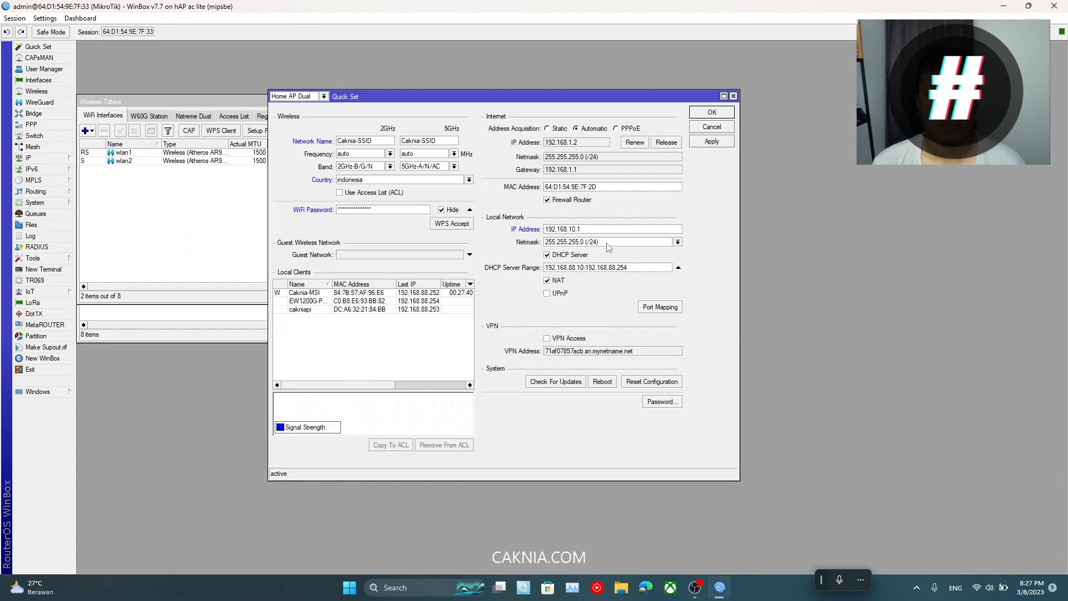
Step: Keep the netmask at 255.255.255.0 (/24) with the DHCP Server enabled
left_click(678, 243)
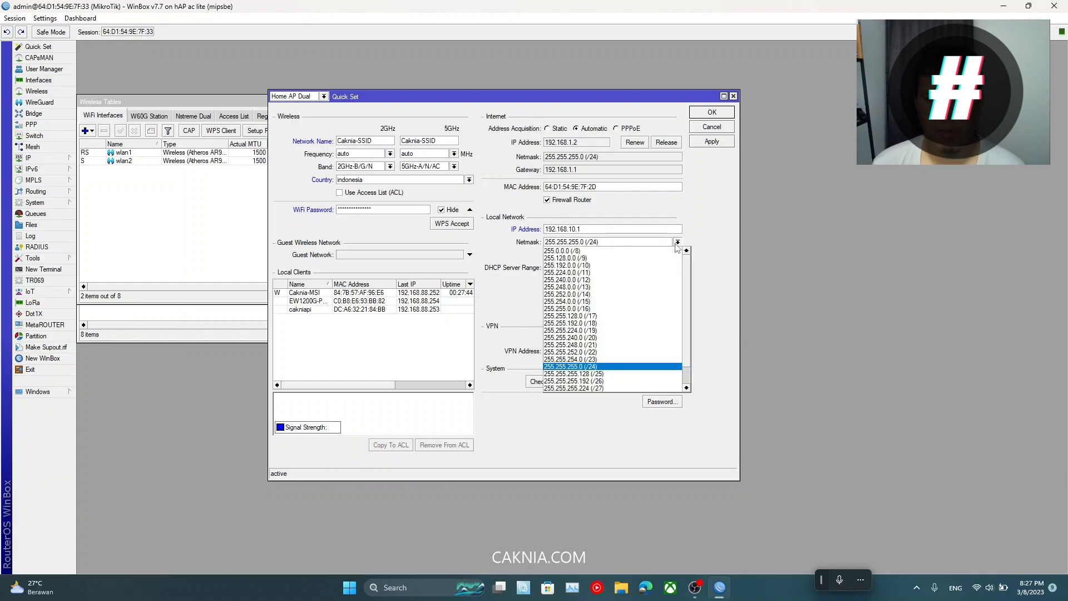
left_click(718, 218)
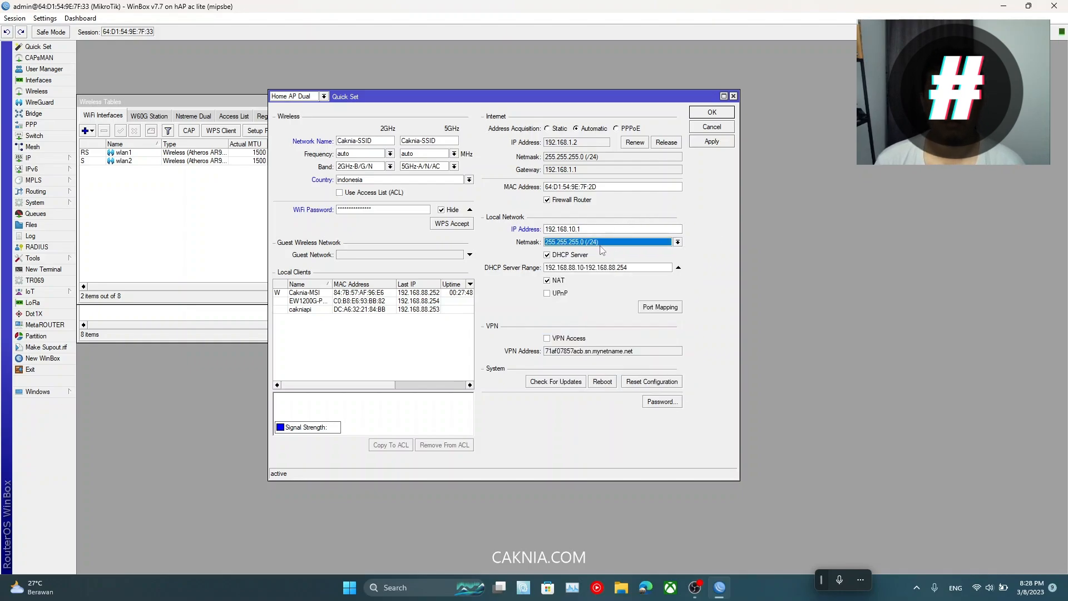
left_click(548, 256)
left_click(548, 257)
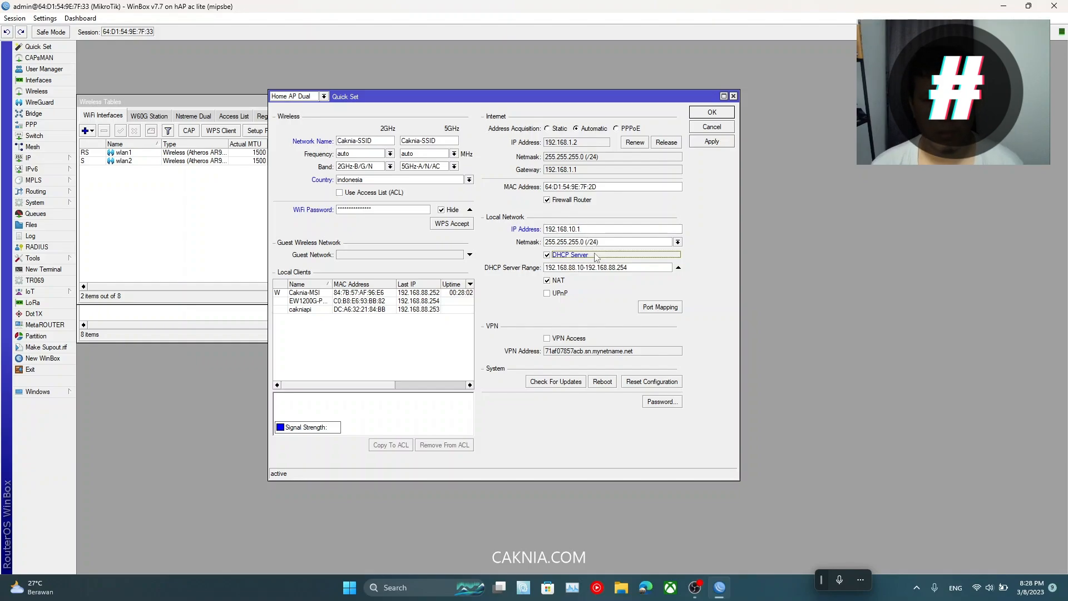
left_click(575, 268)
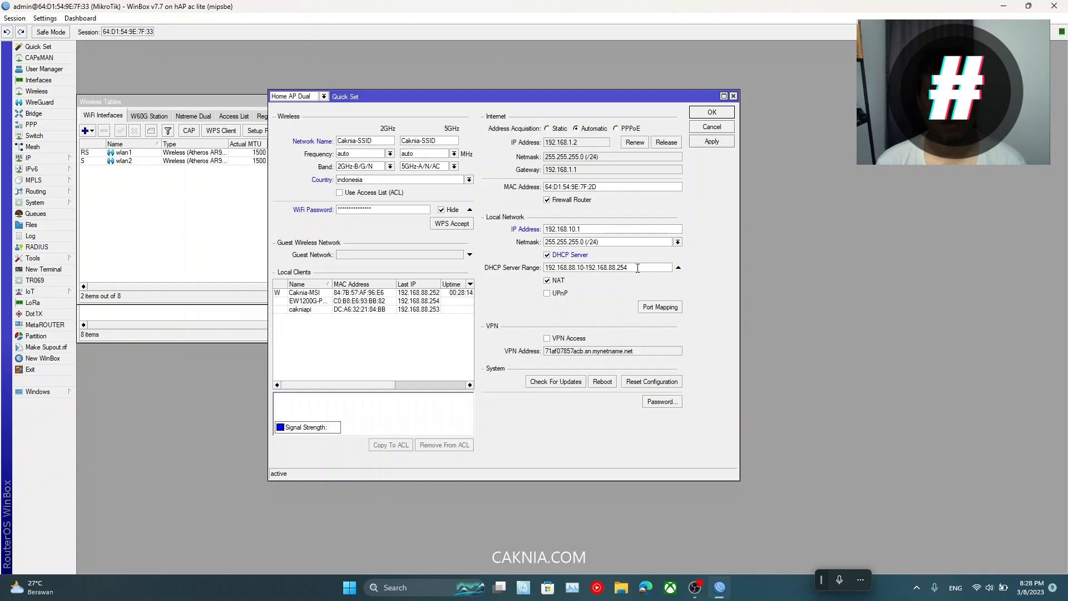
Step: Edit the DHCP Server Range to 192.168.10.100-192.168.10.254
key("BackSpace")
key("BackSpace")
type("10")
type("0")
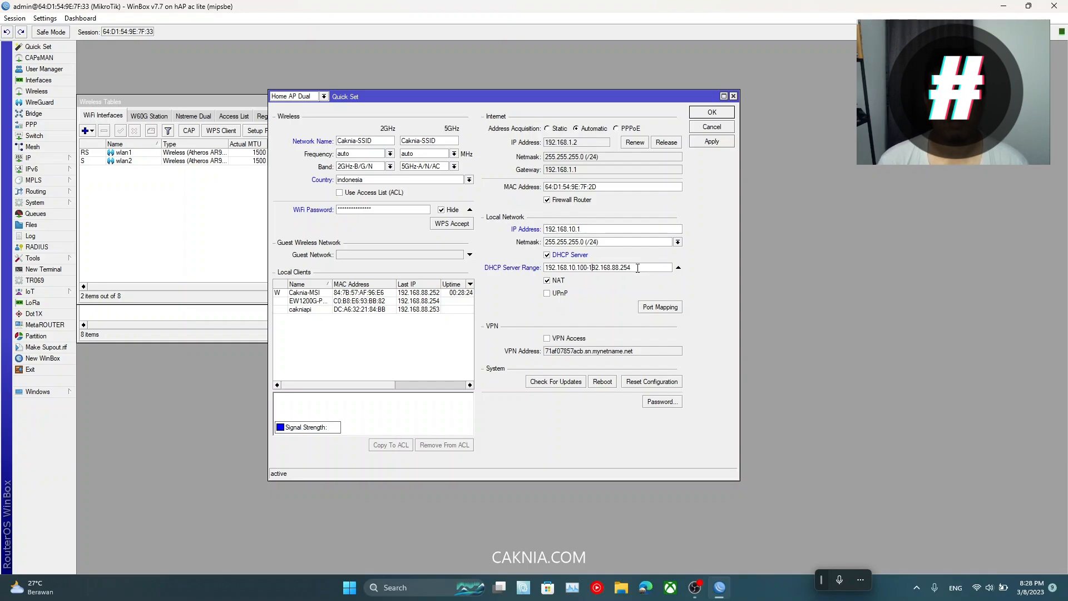
key("Right")
key("Right")
key("Right")
key("Right")
key("Right")
key("Right")
key("Right")
key("BackSpace")
key("BackSpace")
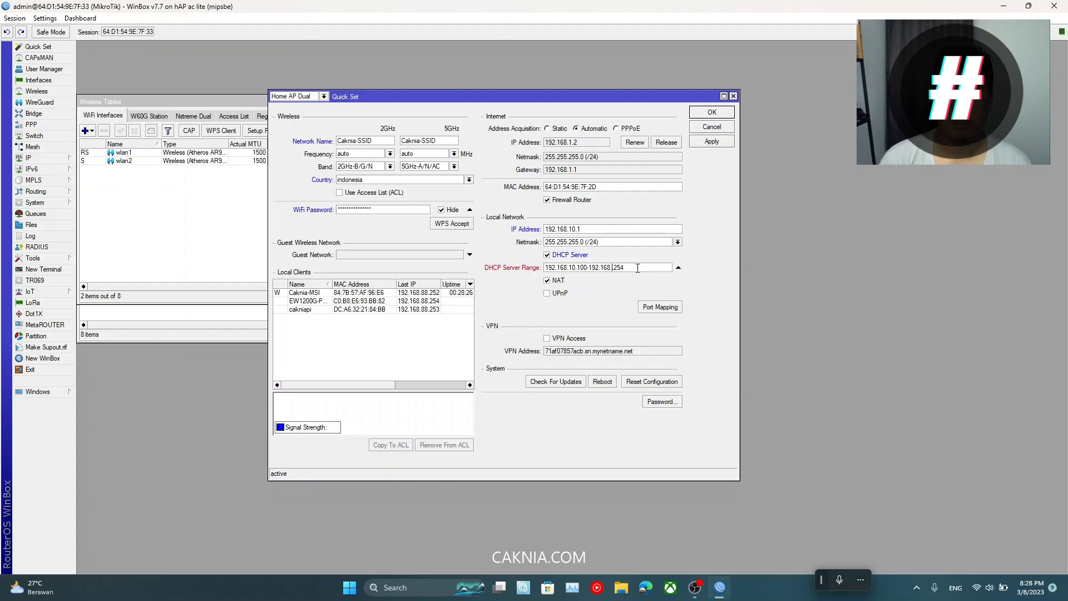
type("10.")
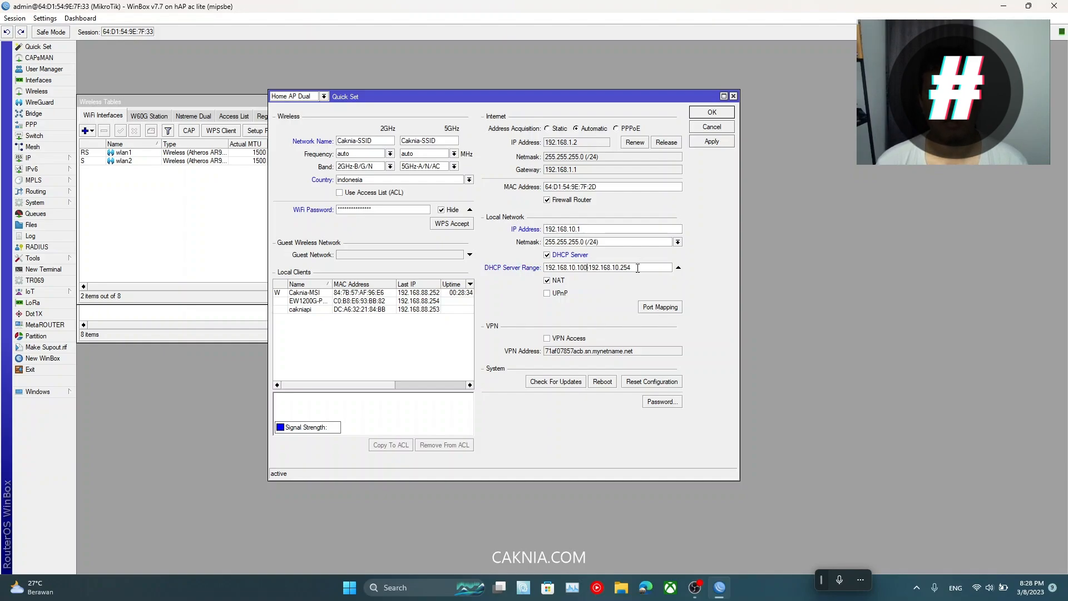
key("shift+Right")
key("shift+Right")
key("shift+Right")
key("shift+Right")
key("shift+Right")
key("shift+Right")
key("shift+Right")
key("shift+Right")
key("shift+Right")
key("shift+Right")
key("shift+Right")
key("shift+Right")
key("shift+Right")
key("shift+Right")
key("shift+Right")
key("shift+Right")
key("shift+Right")
key("shift+Right")
key("shift+Right")
key("shift+Right")
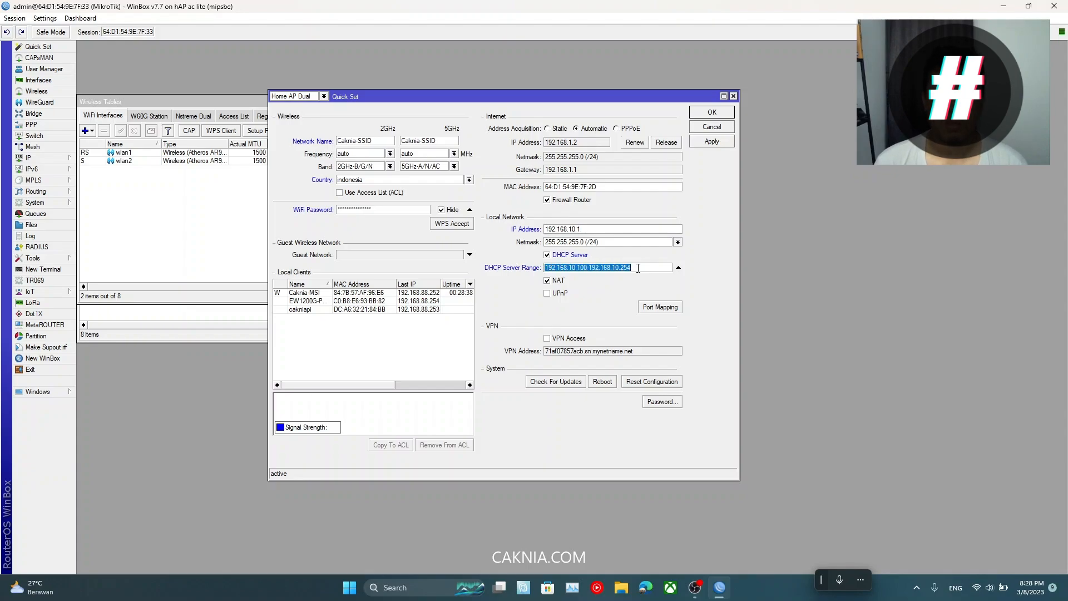
key("Right")
Step: Highlight the DHCP range and the 192.168.10.1 local address to show they match
left_click_drag(641, 268, 545, 271)
left_click(546, 229)
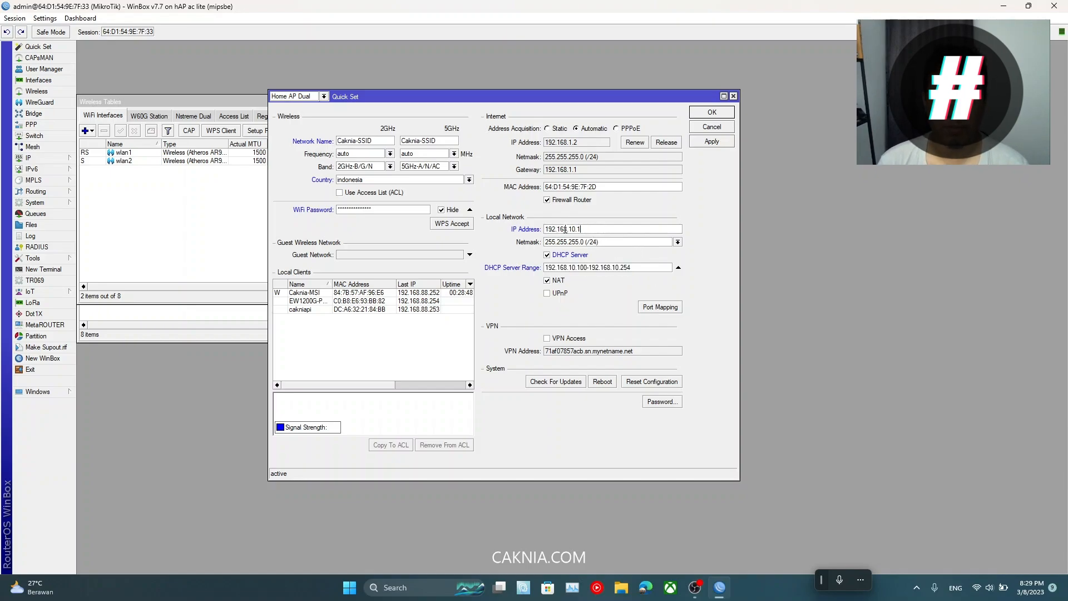
left_click_drag(545, 228, 578, 228)
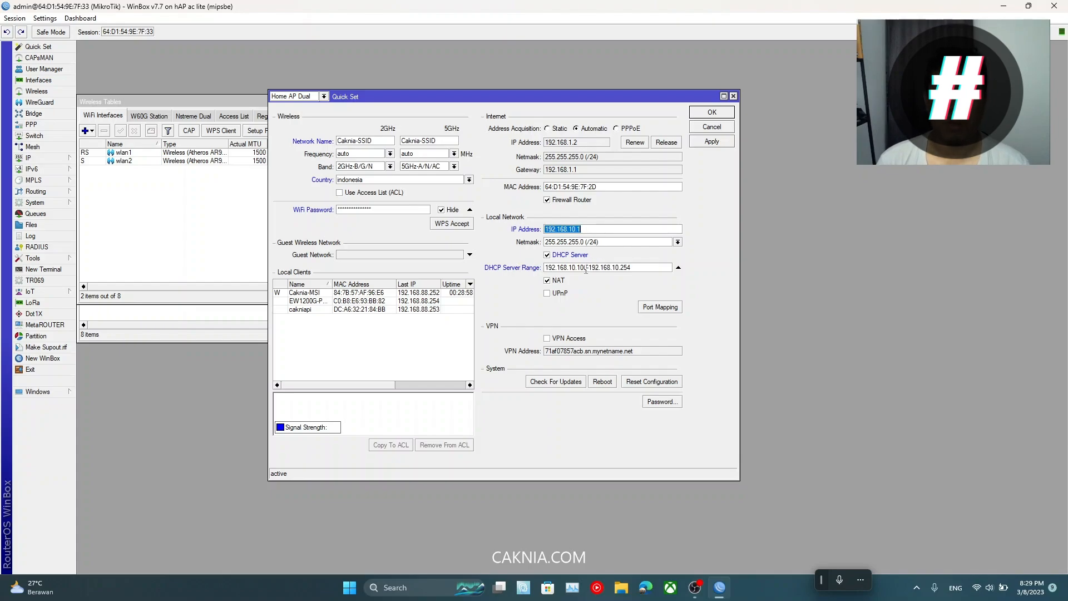
left_click(568, 267)
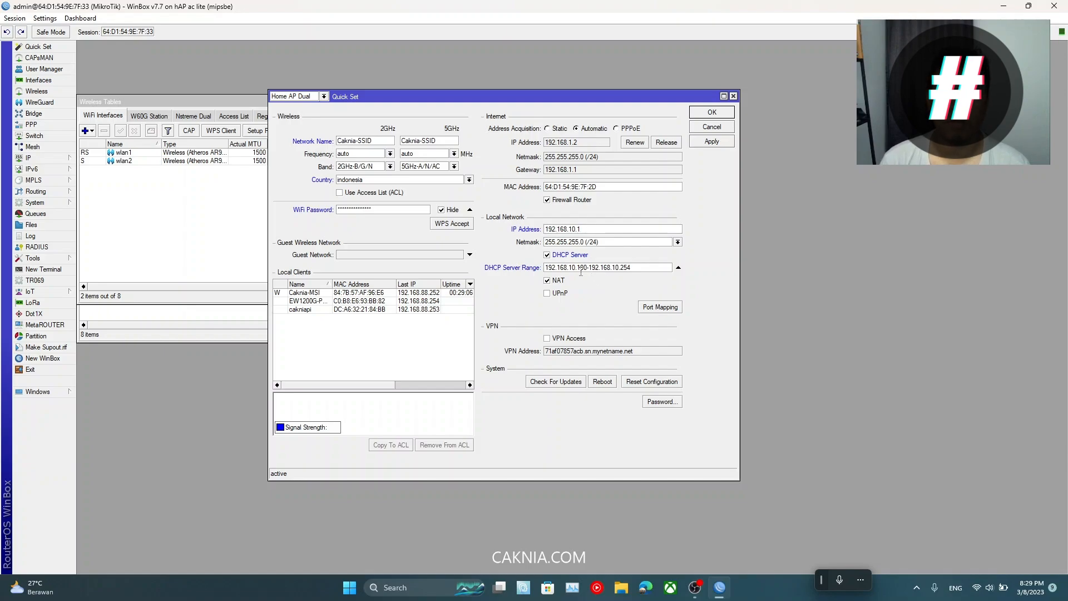
left_click_drag(576, 268, 582, 270)
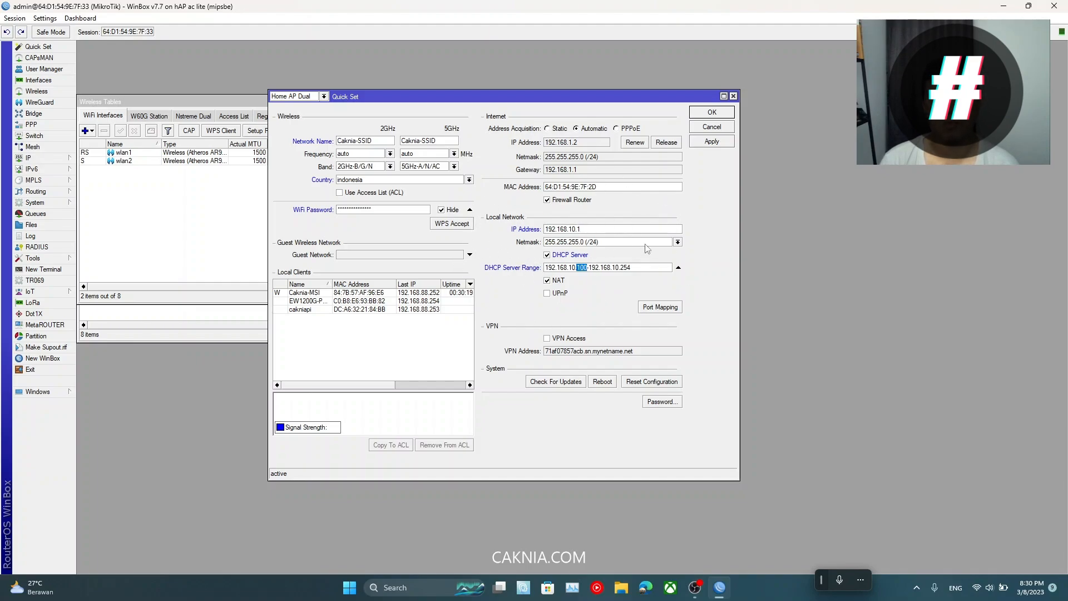
Step: Apply the Quick Set changes and bring up the Windows Wi-Fi network list
left_click(717, 142)
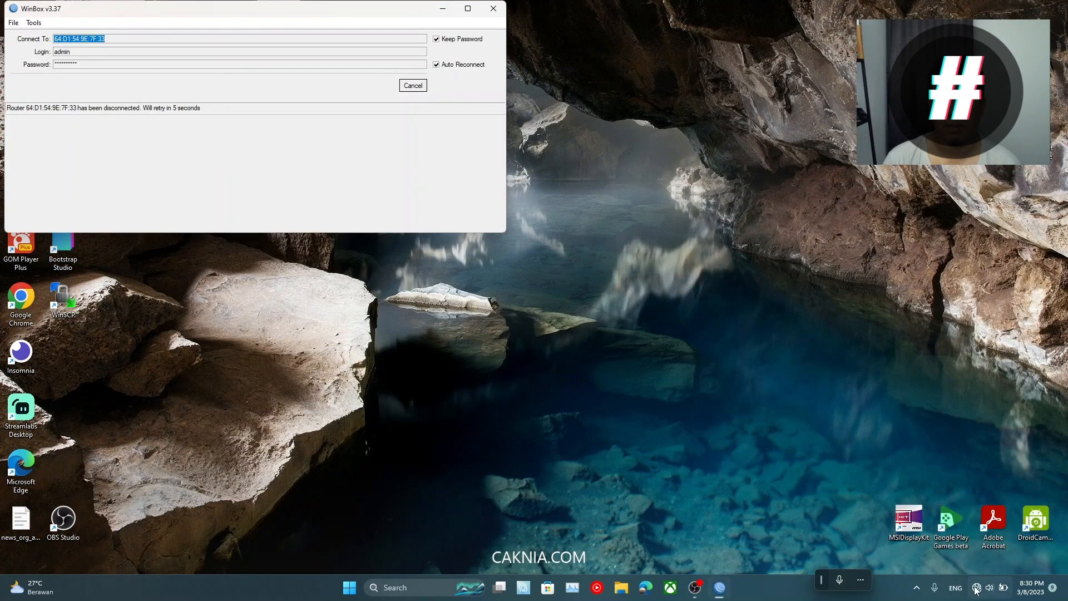
mouse_move(976, 590)
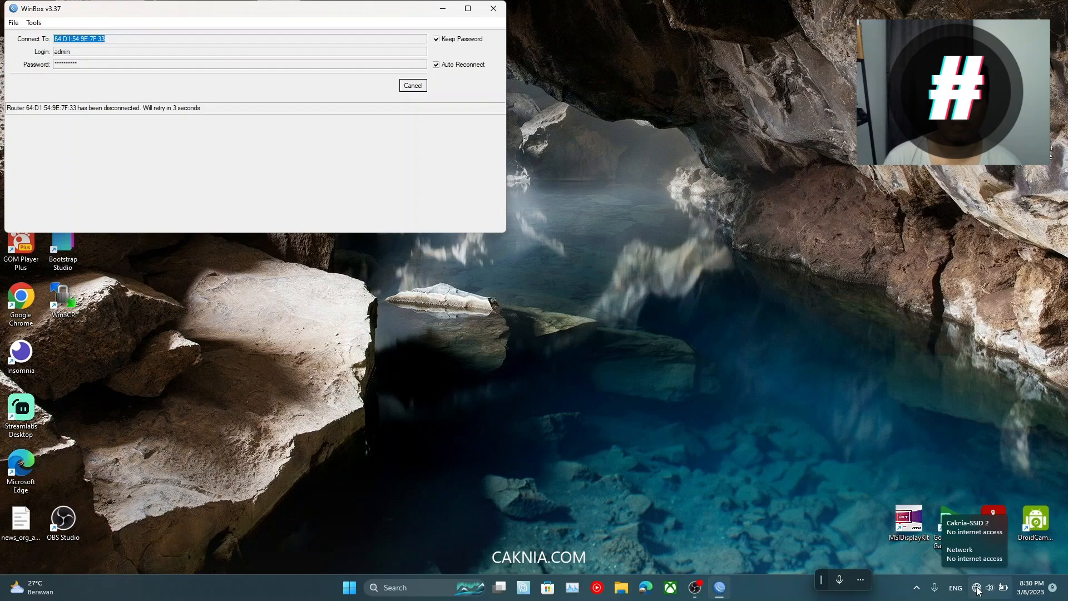
left_click(977, 589)
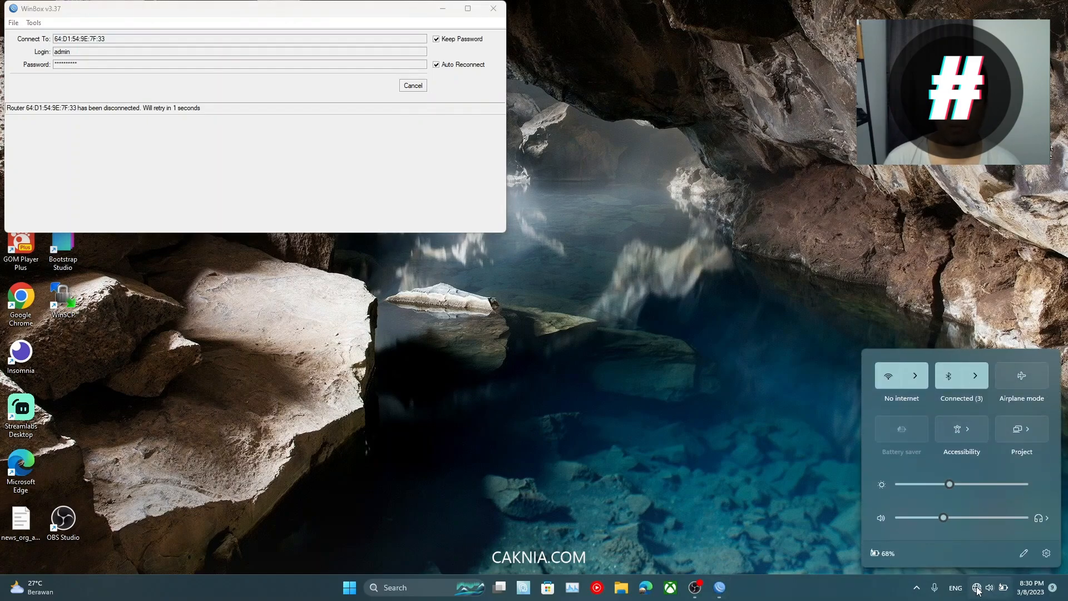
left_click(915, 376)
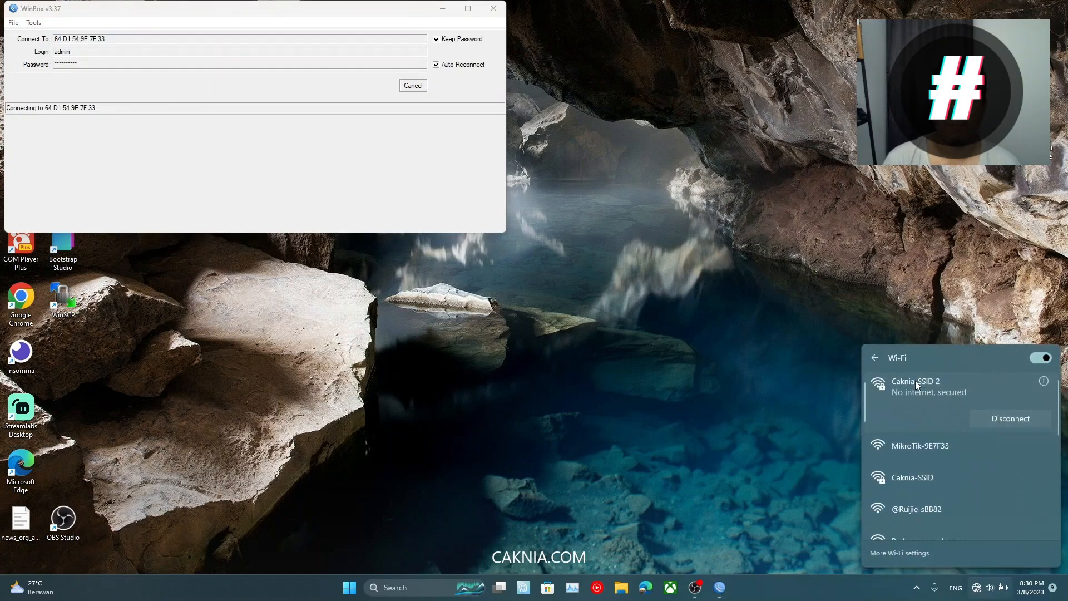
right_click(949, 397)
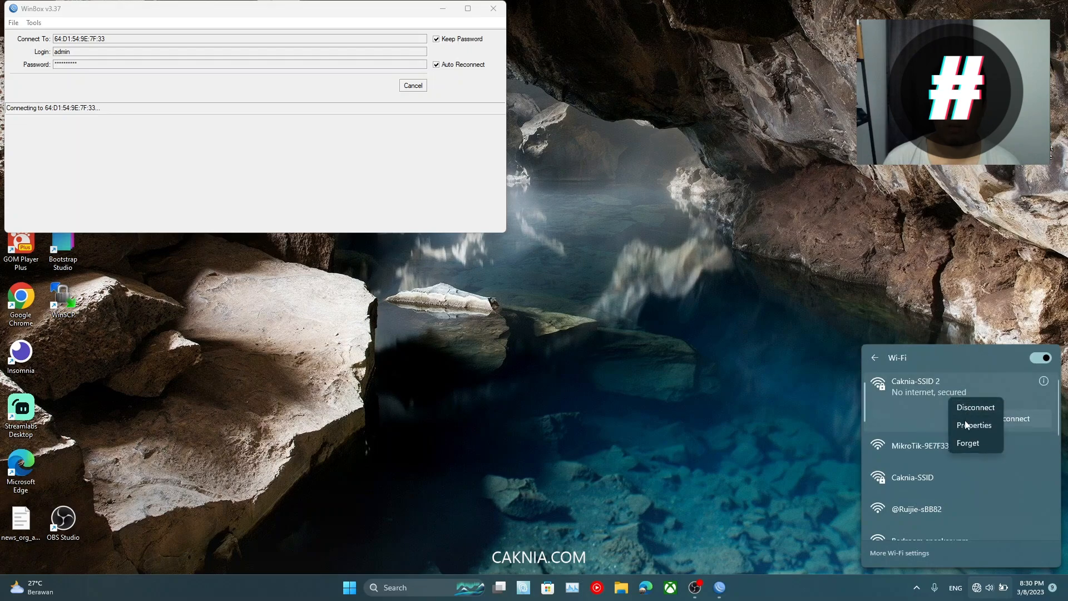
left_click(977, 447)
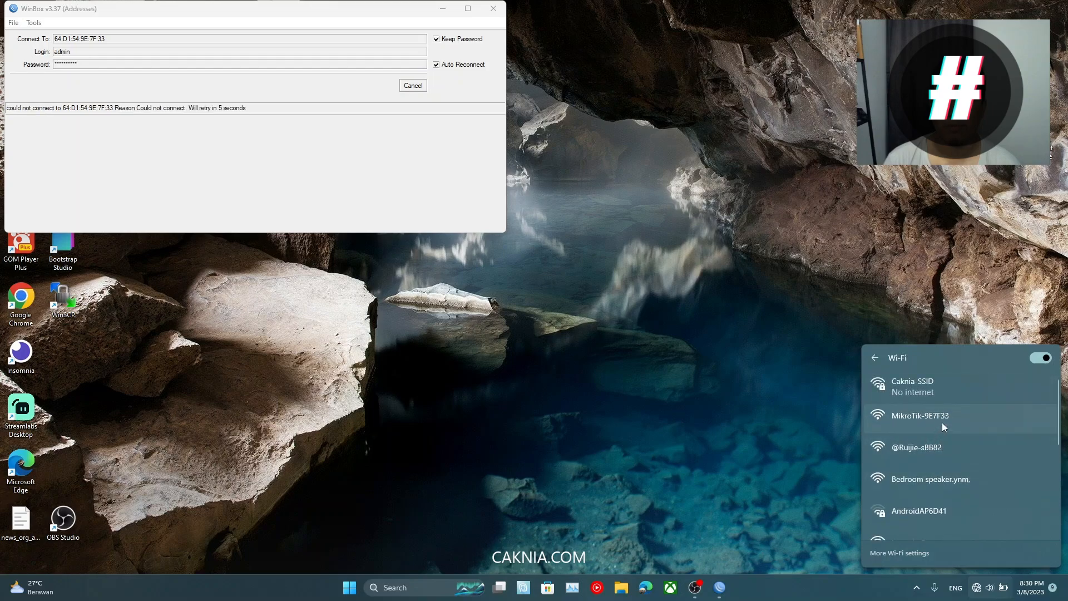
right_click(942, 423)
left_click(963, 469)
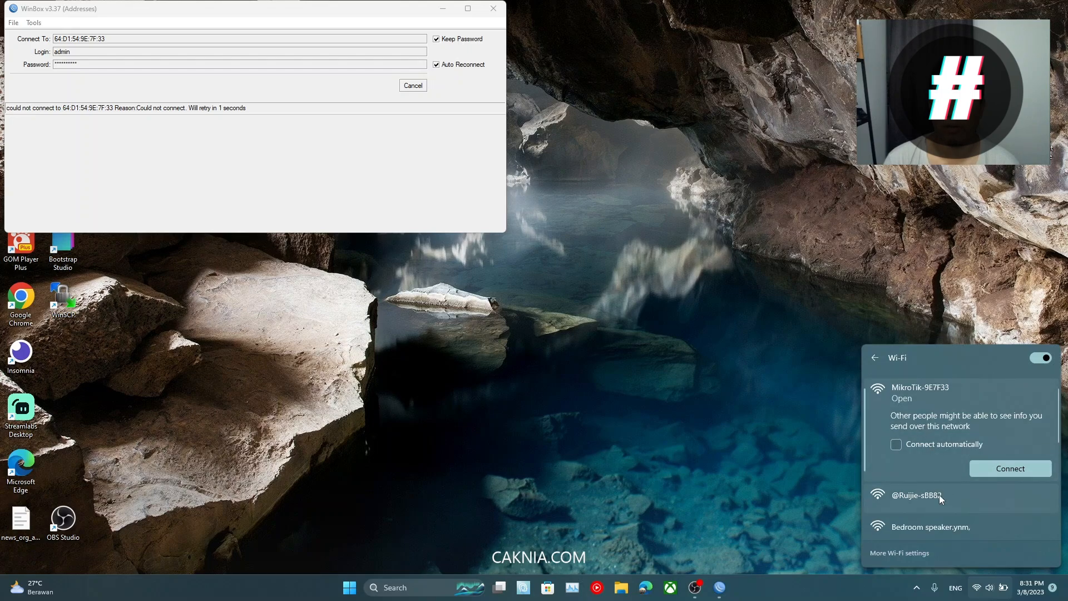
right_click(938, 495)
left_click(957, 539)
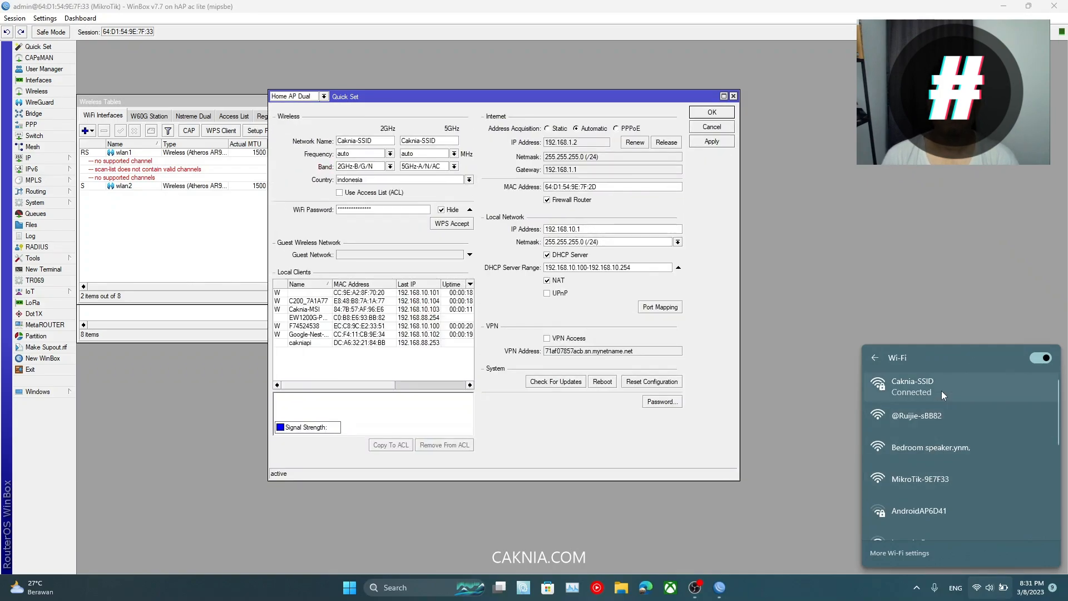
Step: Check that the laptop is connected to the secured Caknia-SSID network
left_click(941, 391)
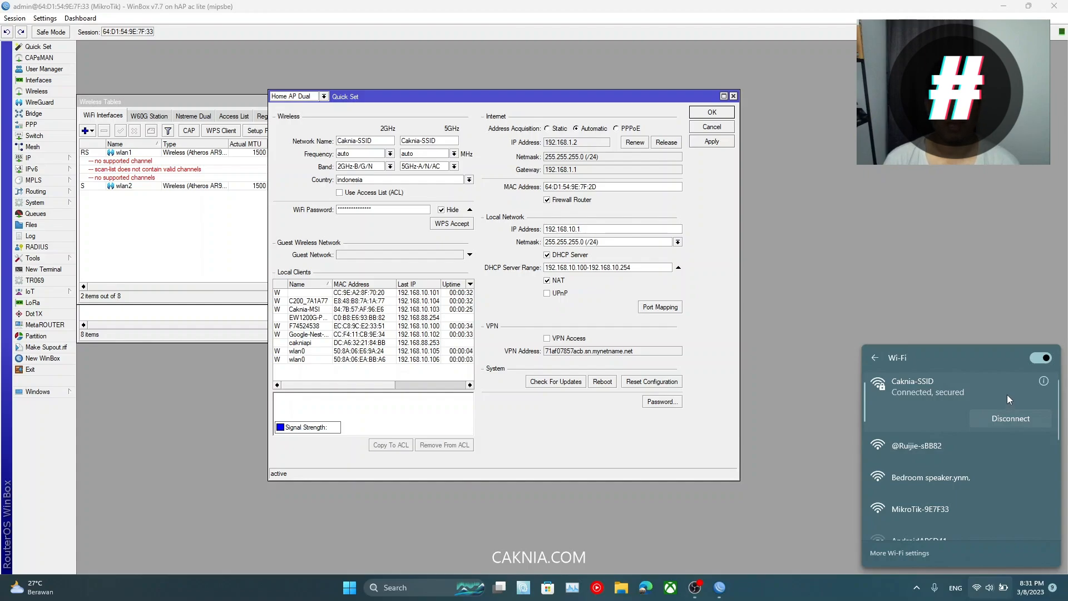
Step: Disconnect from Caknia-SSID and forget the saved network in Windows Wi-Fi
right_click(959, 391)
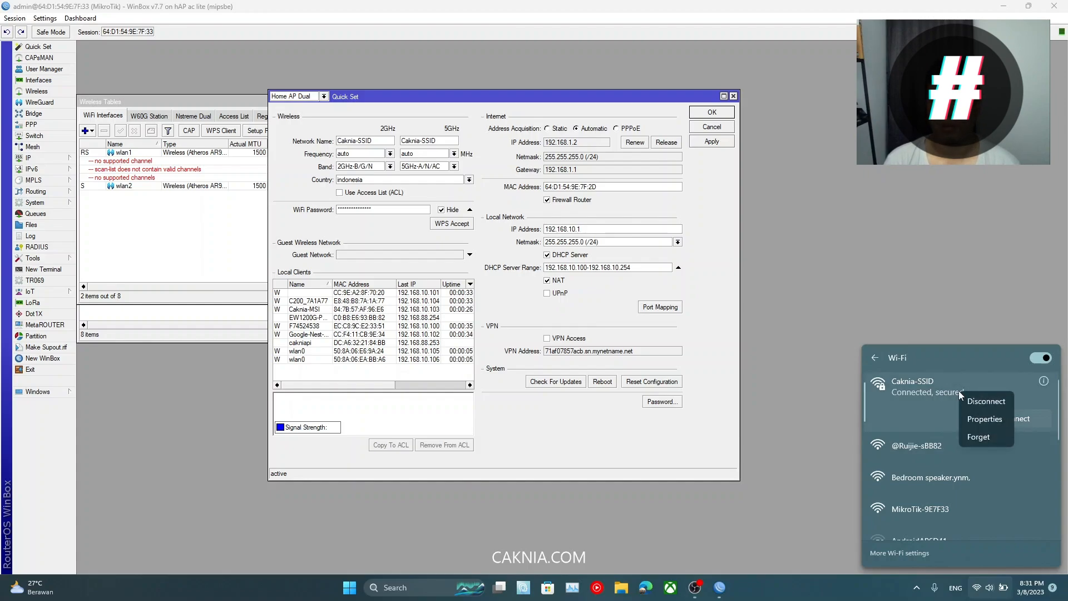
left_click(991, 402)
right_click(930, 393)
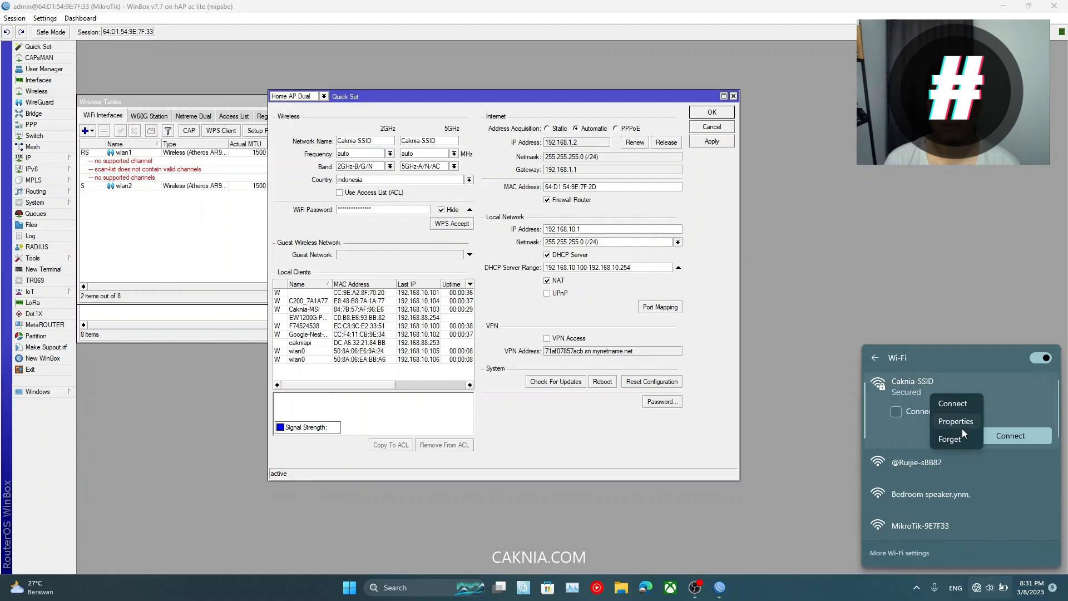
left_click(960, 438)
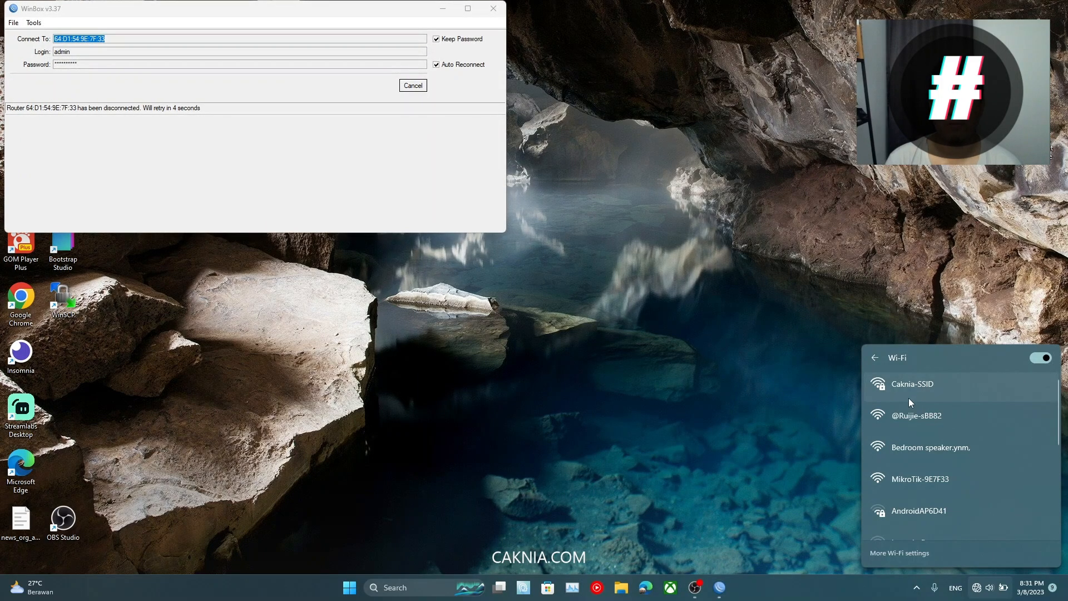
Step: Reconnect to Caknia-SSID by entering the new network security key
left_click(912, 396)
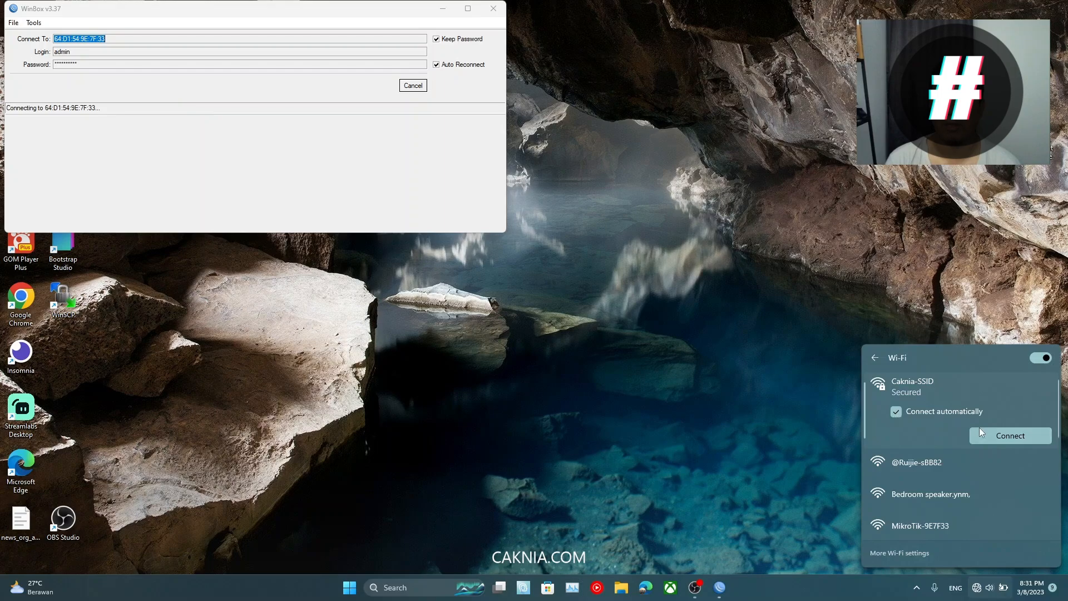
left_click(1001, 434)
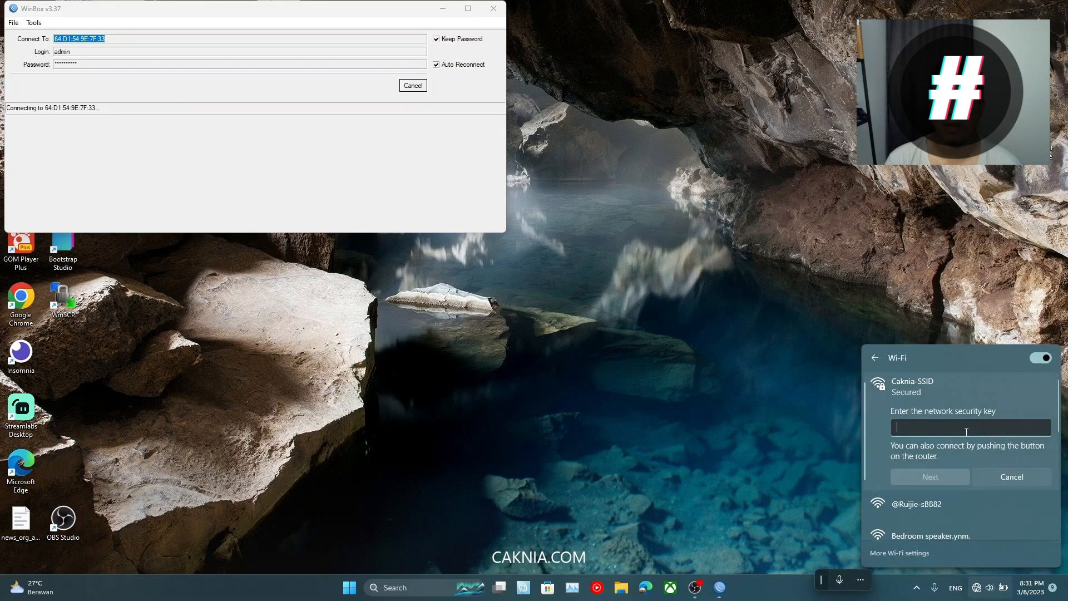
type("*****")
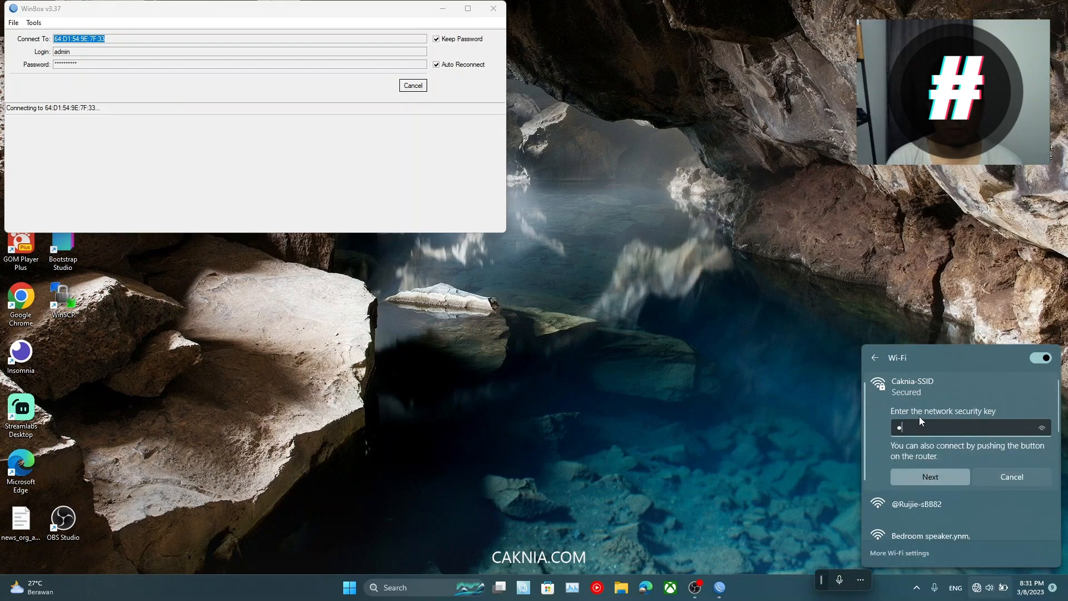
type("***")
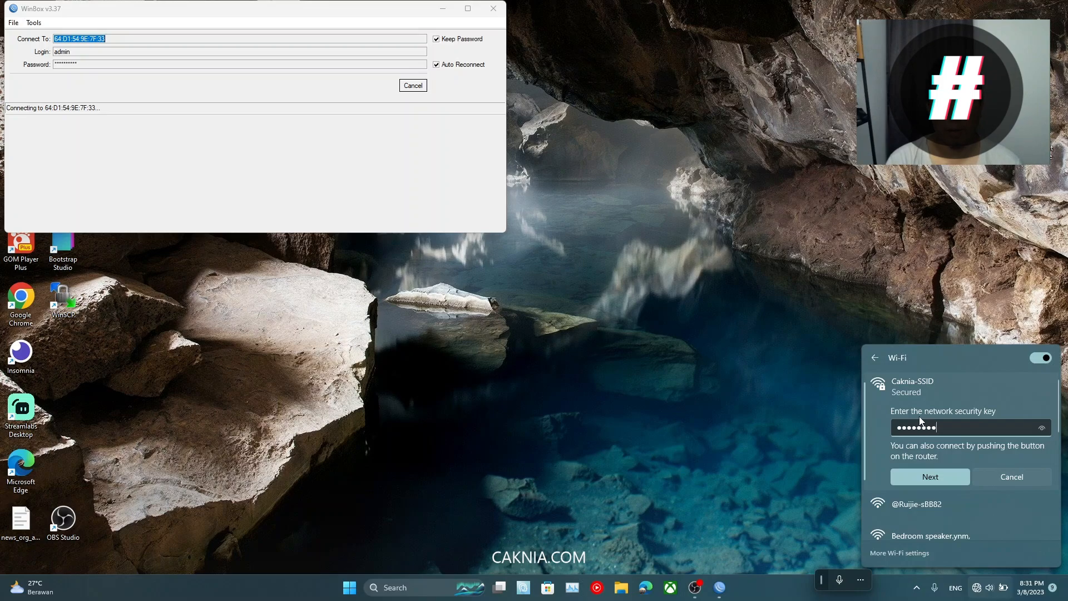
type("*")
key("Return")
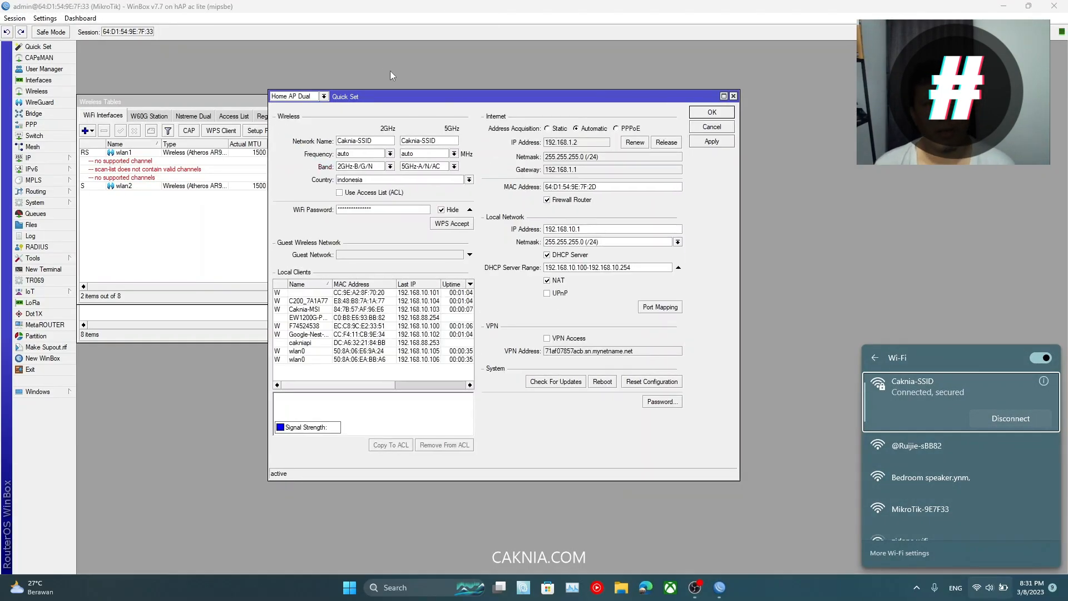
Step: Compare the cakniapi and EW1200G-P entries and their 192.168.10.x addresses in Quick Set's Local Clients
left_click_drag(462, 98, 516, 95)
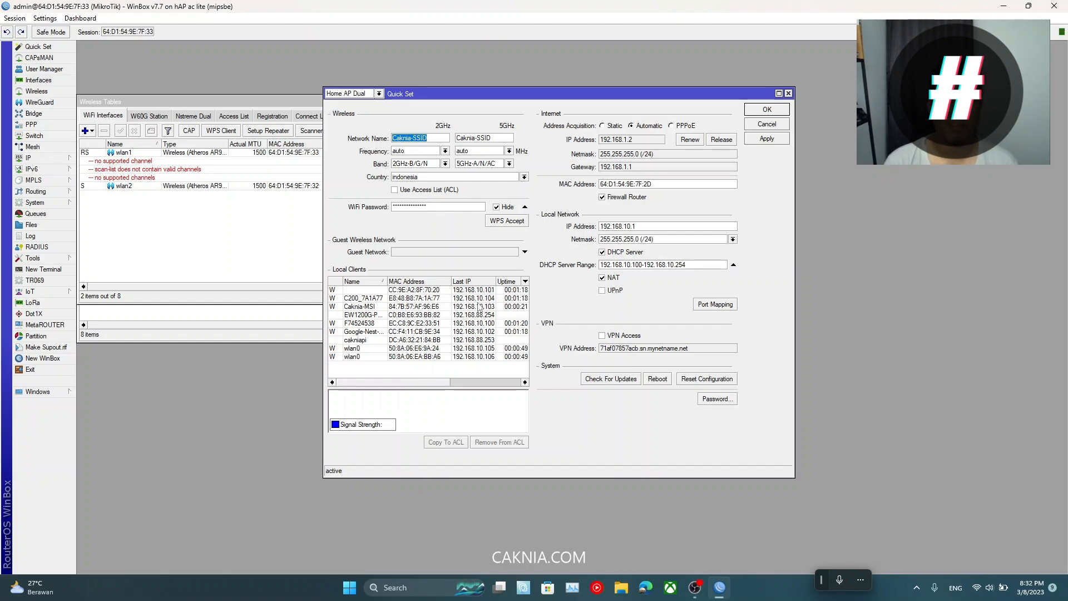
left_click(466, 340)
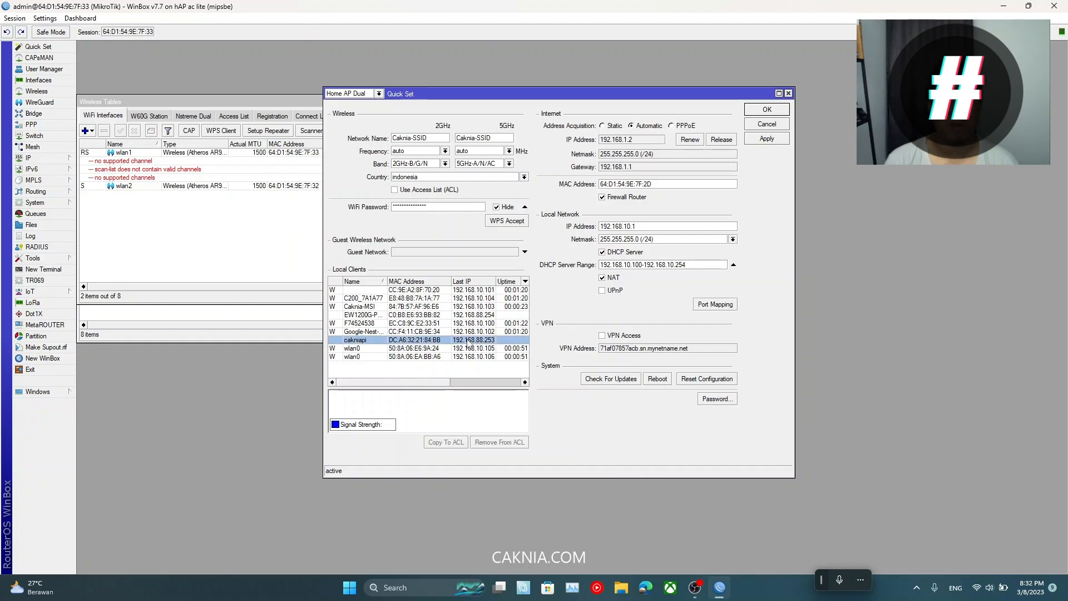
left_click(477, 314)
left_click(476, 337)
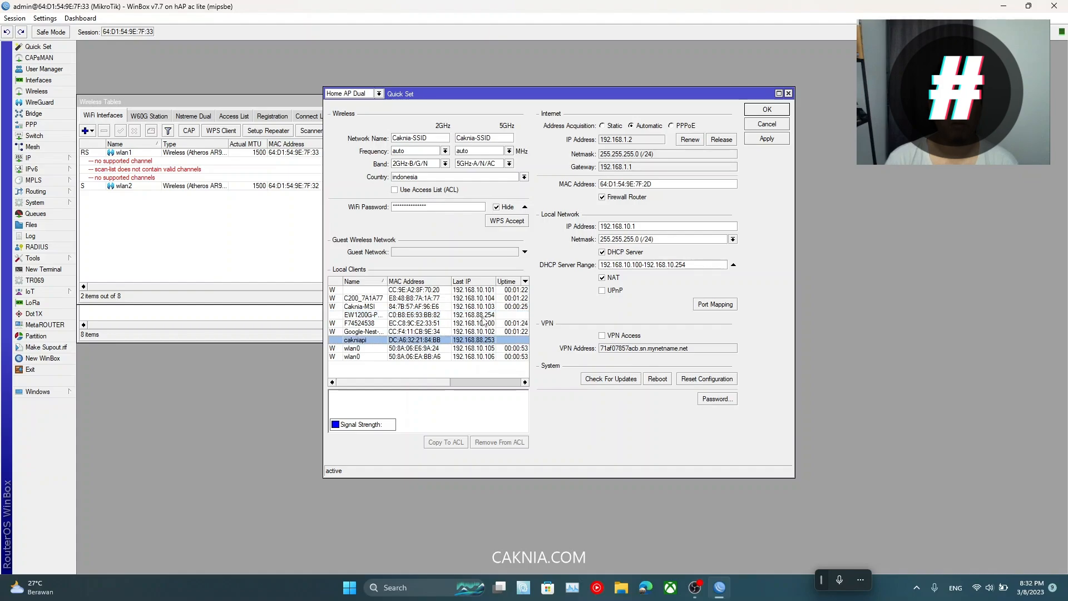
left_click(482, 315)
left_click(469, 340)
left_click(486, 318)
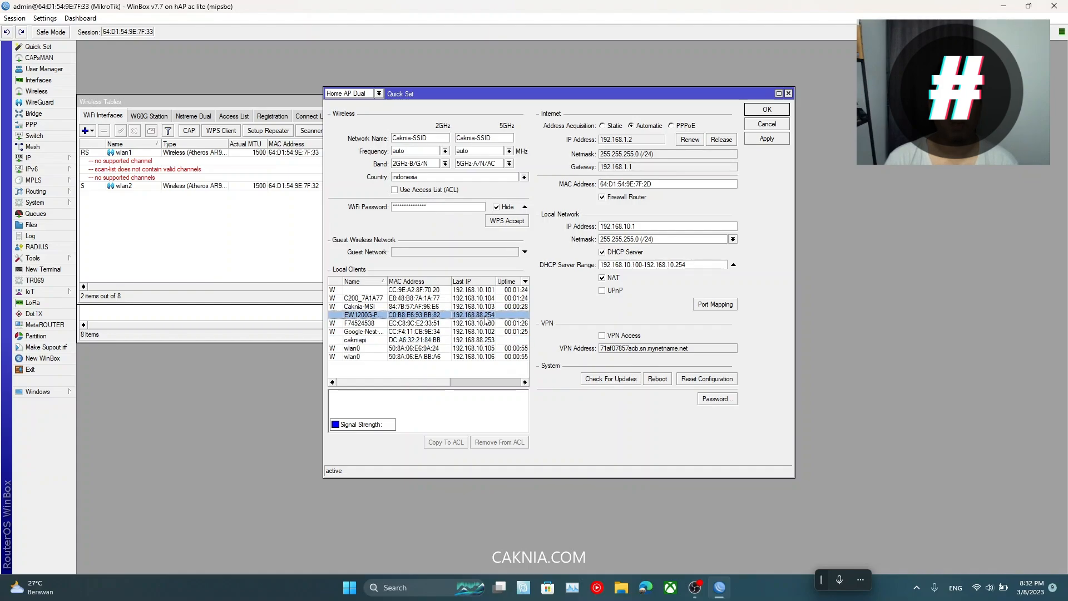
left_click(367, 341)
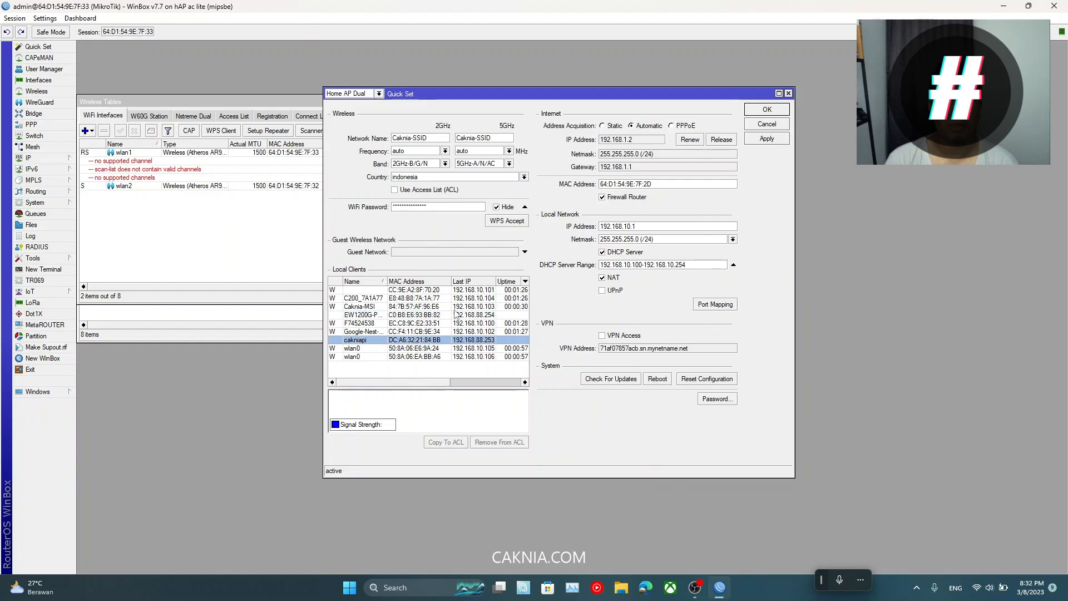
left_click(460, 316)
left_click(470, 342)
left_click(491, 316)
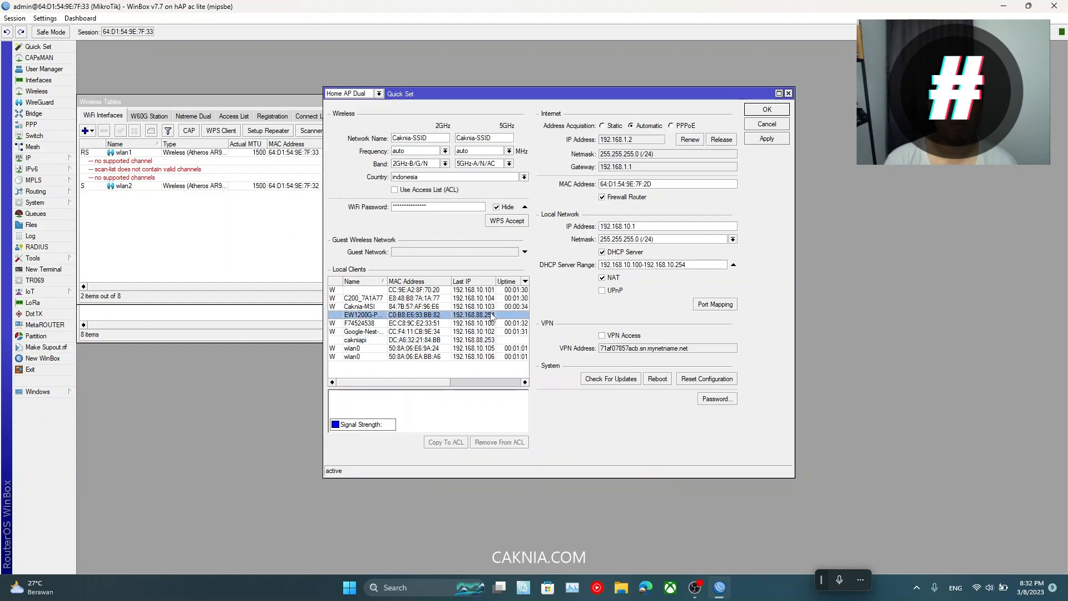
left_click(382, 341)
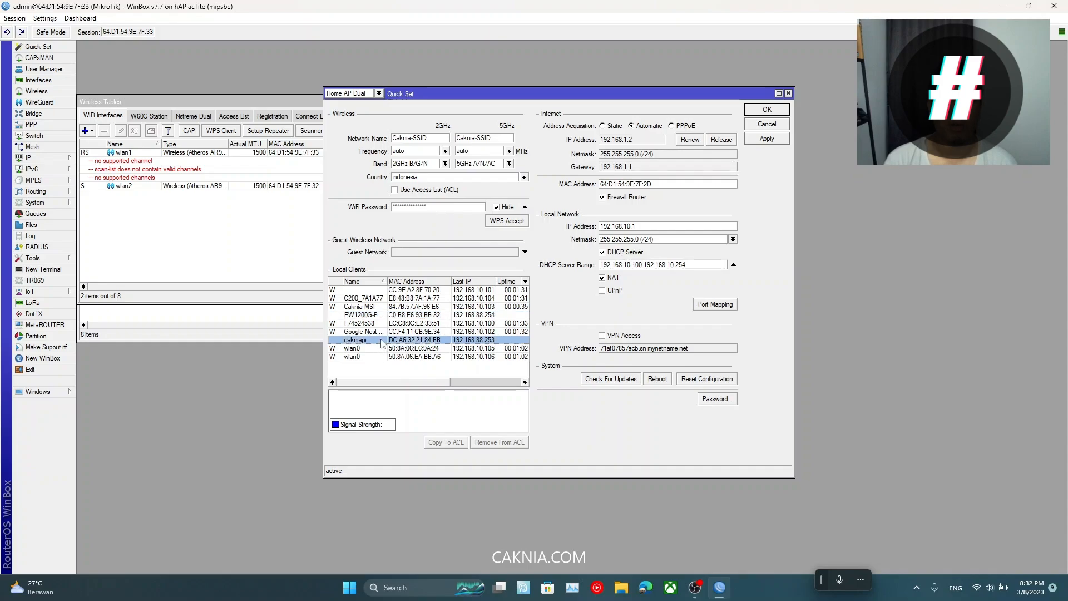
left_click(468, 316)
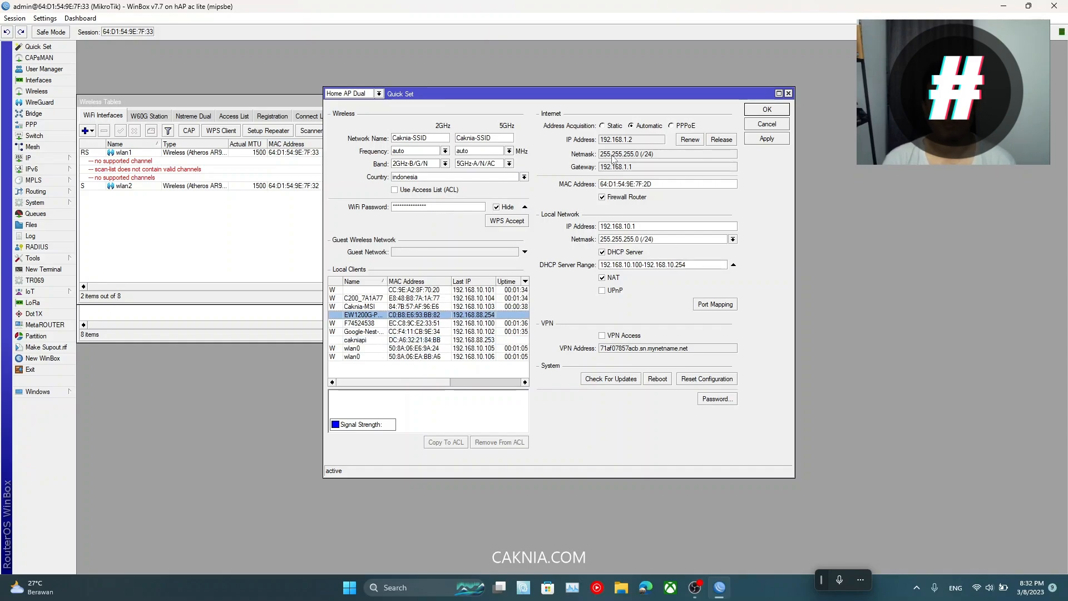
Step: Close the Wireless Tables, User Manager and CAPsMAN windows, leaving only Quick Set
left_click_drag(596, 99, 733, 158)
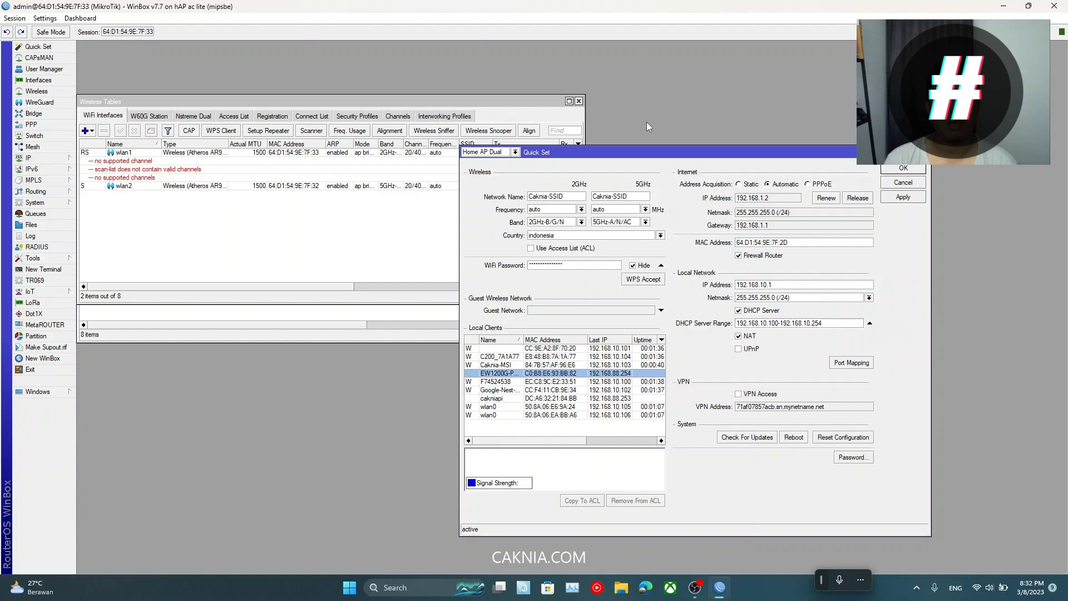
left_click(578, 101)
left_click(360, 124)
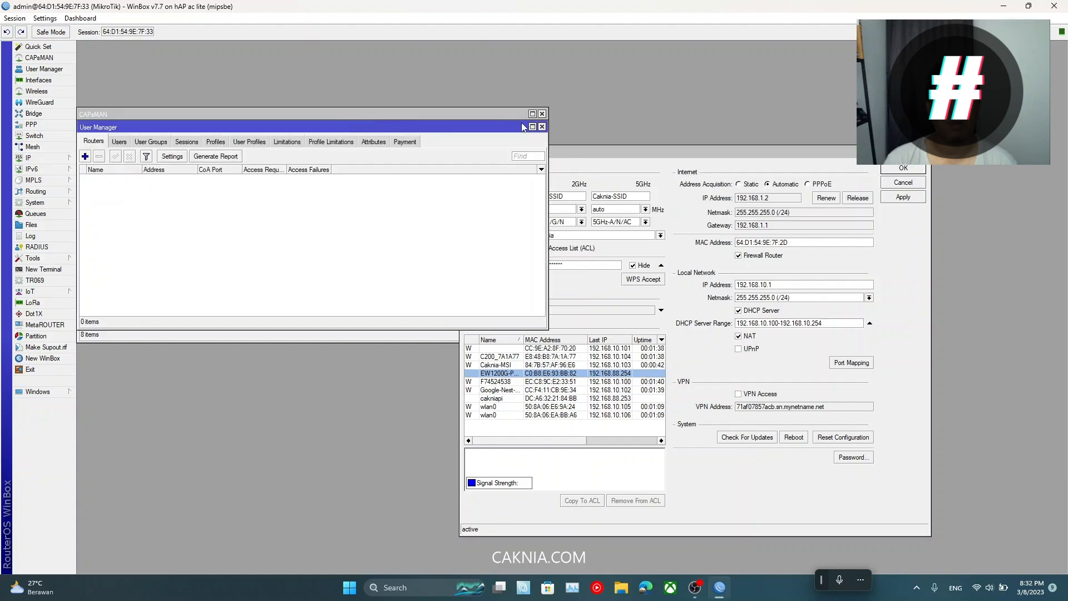
left_click(542, 127)
left_click(542, 114)
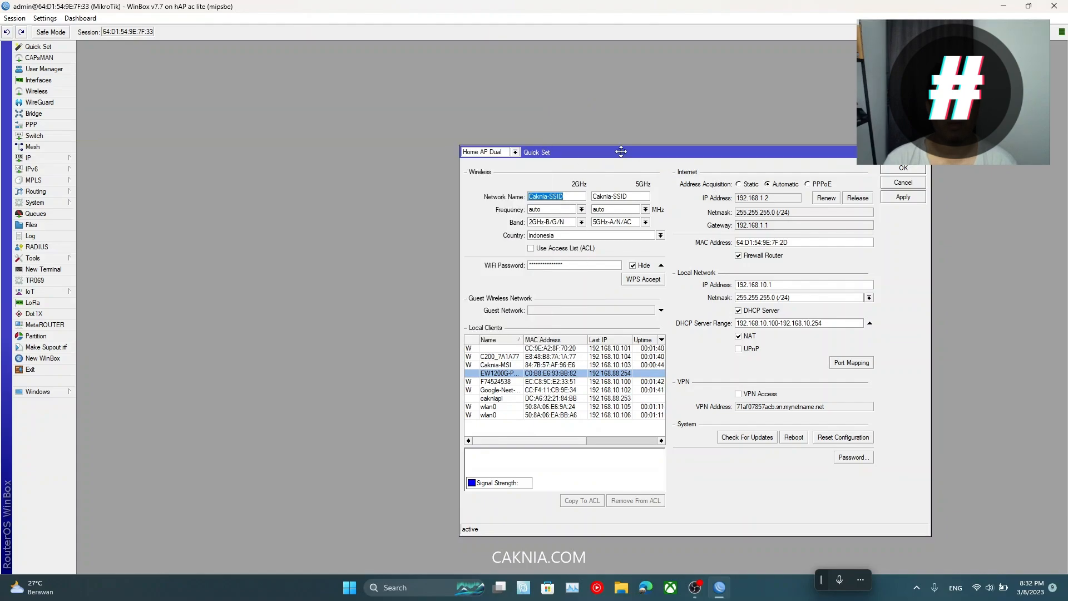
left_click_drag(620, 152, 520, 111)
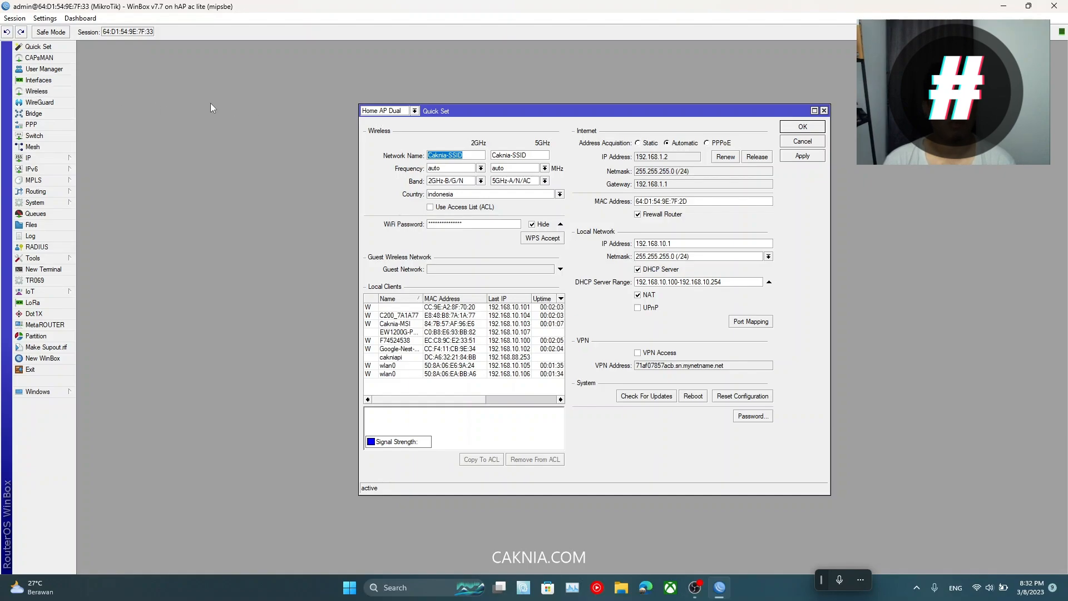
Step: Bring up the Wireless Tables list over Quick Set and compare the wlan1 and wlan2 rows
left_click(45, 92)
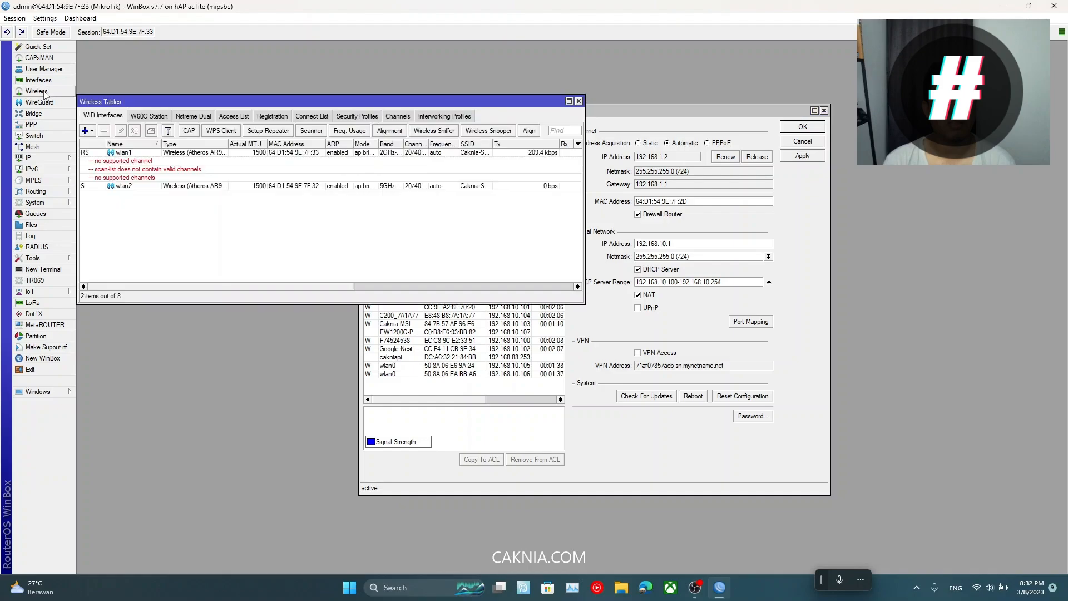
left_click_drag(248, 103, 418, 177)
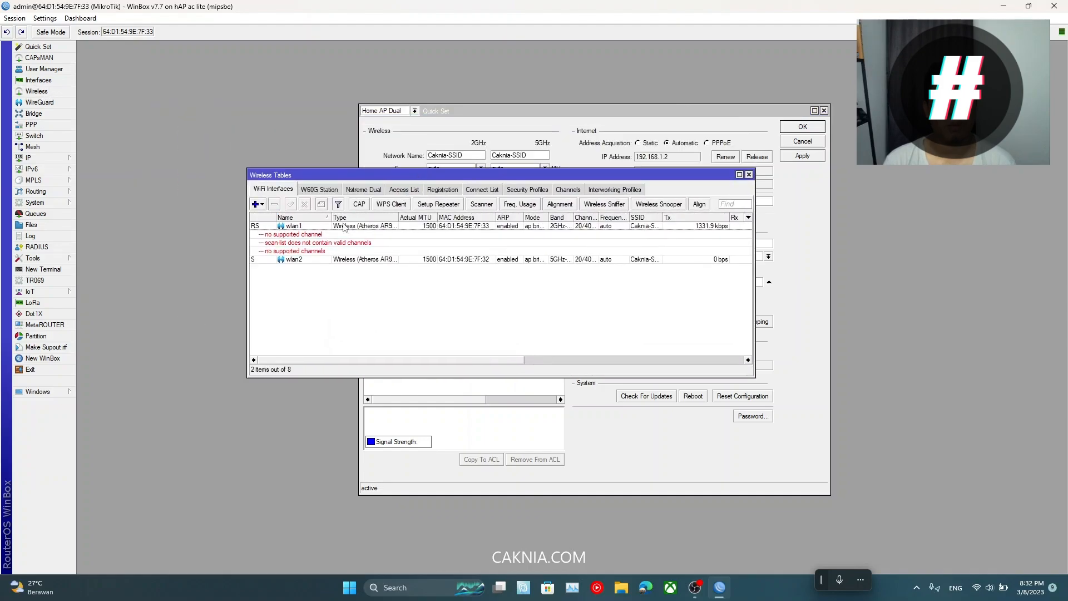
left_click(319, 226)
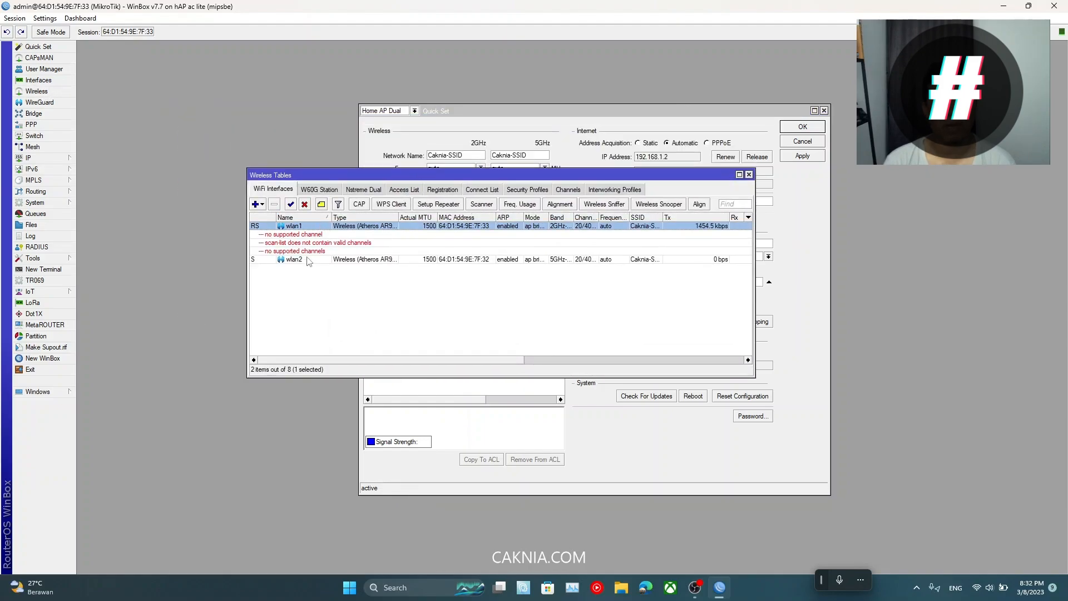
left_click(303, 260)
left_click(308, 227)
Step: Widen the Band column to show full band names and open wlan2's properties
left_click_drag(574, 217, 597, 217)
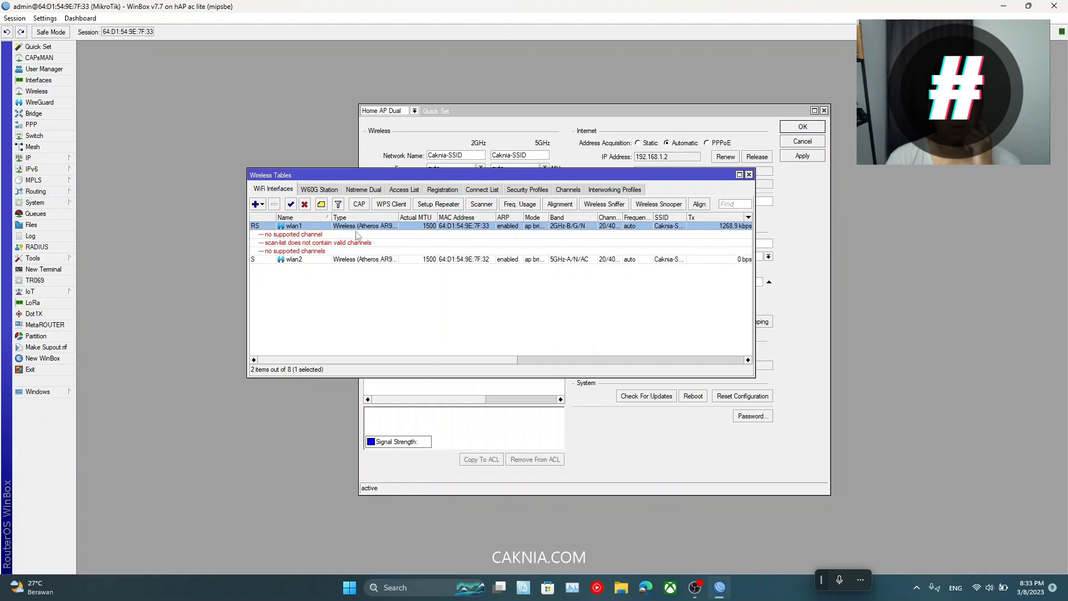
left_click(312, 251)
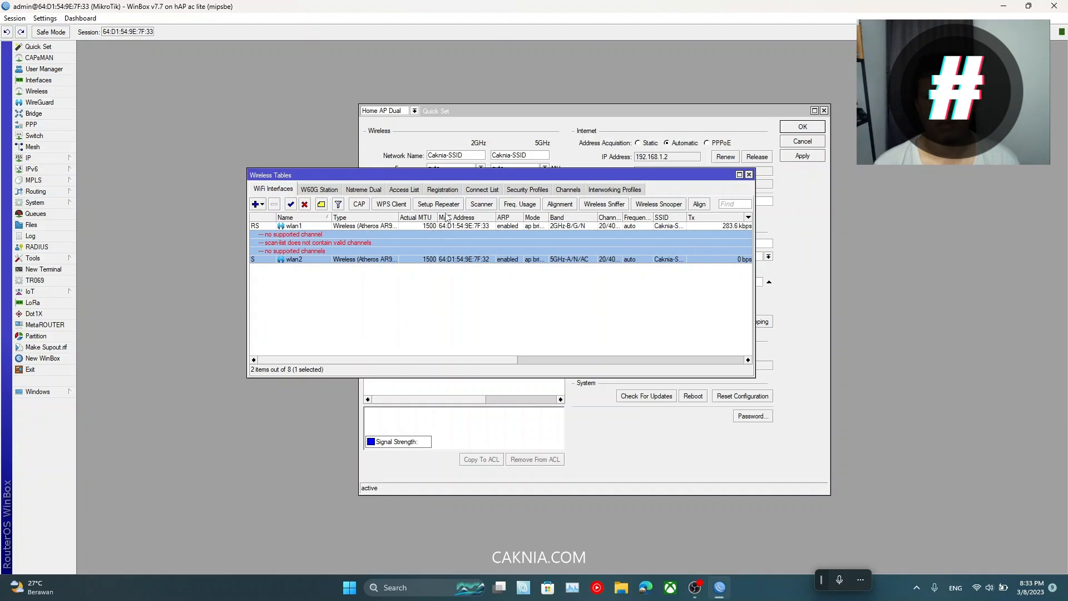
double_click(381, 254)
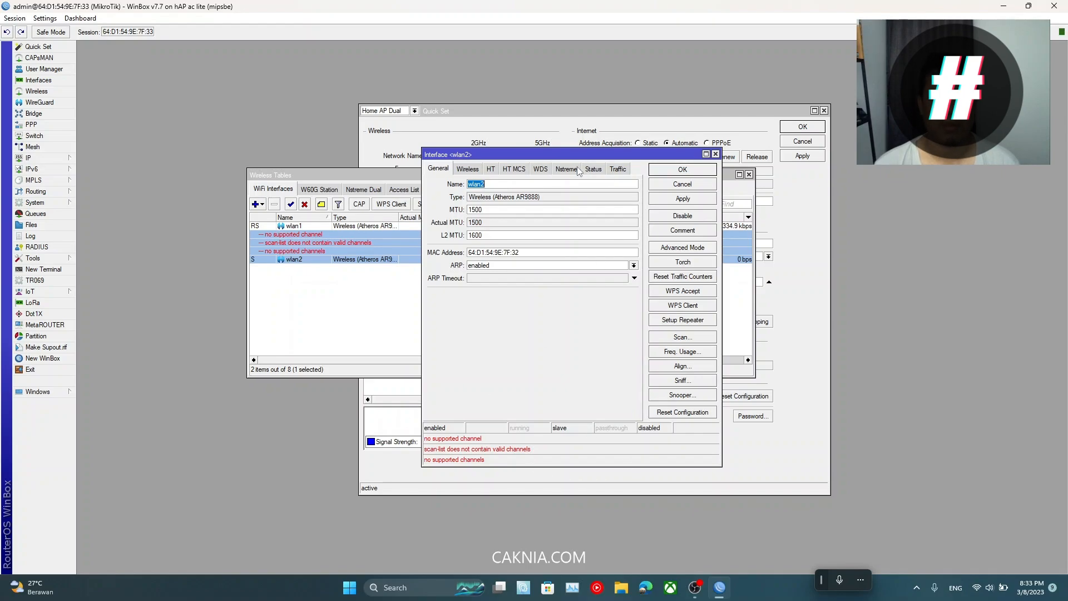
Step: Set wlan2's Installation to any on the Wireless tab, apply it and close with OK
left_click(468, 169)
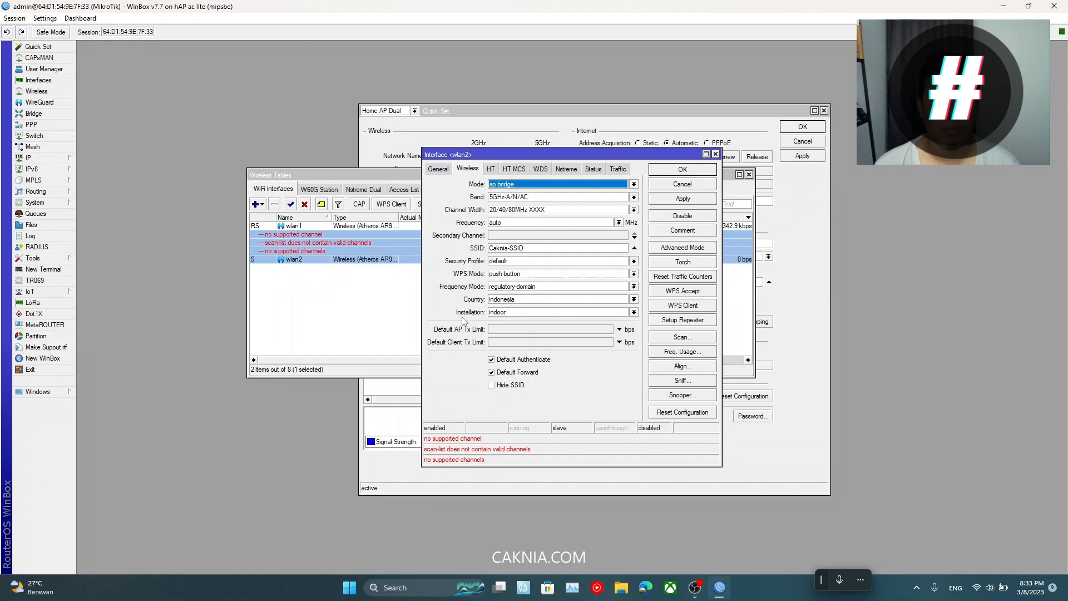
left_click(493, 313)
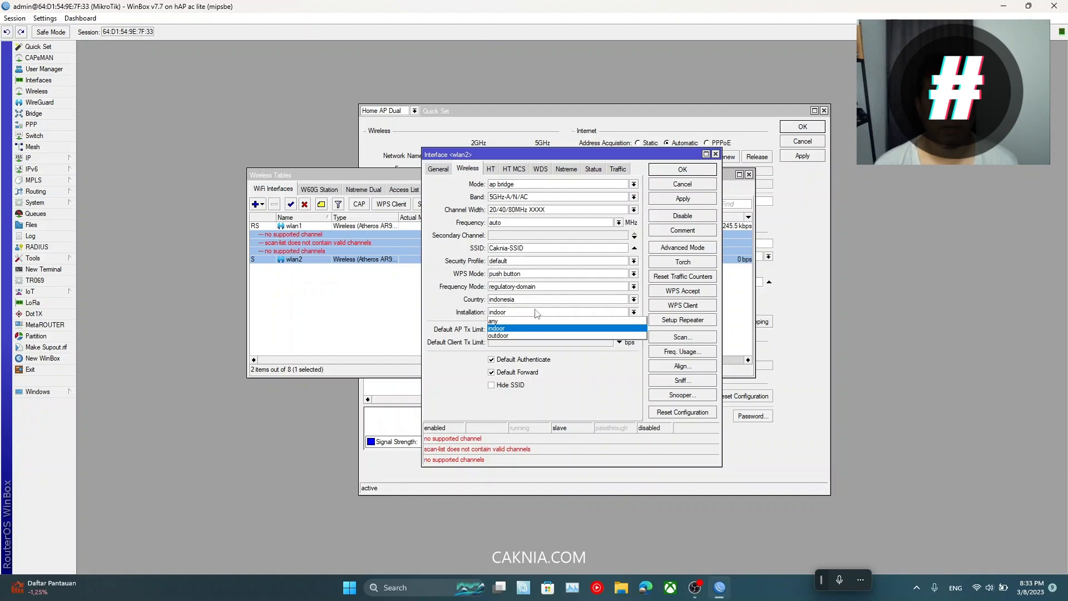
left_click(608, 313)
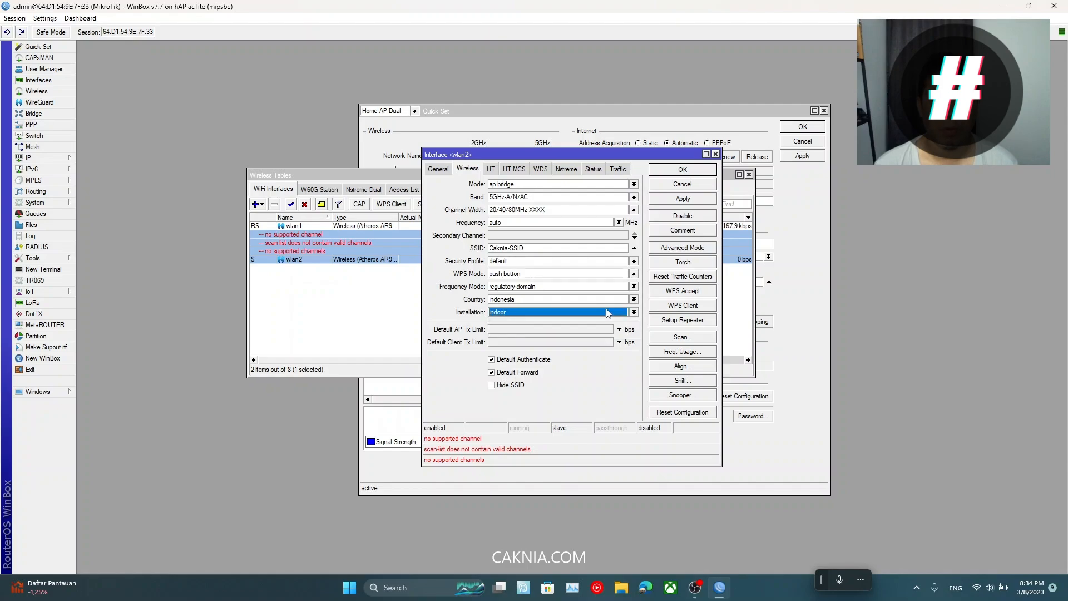
left_click(612, 314)
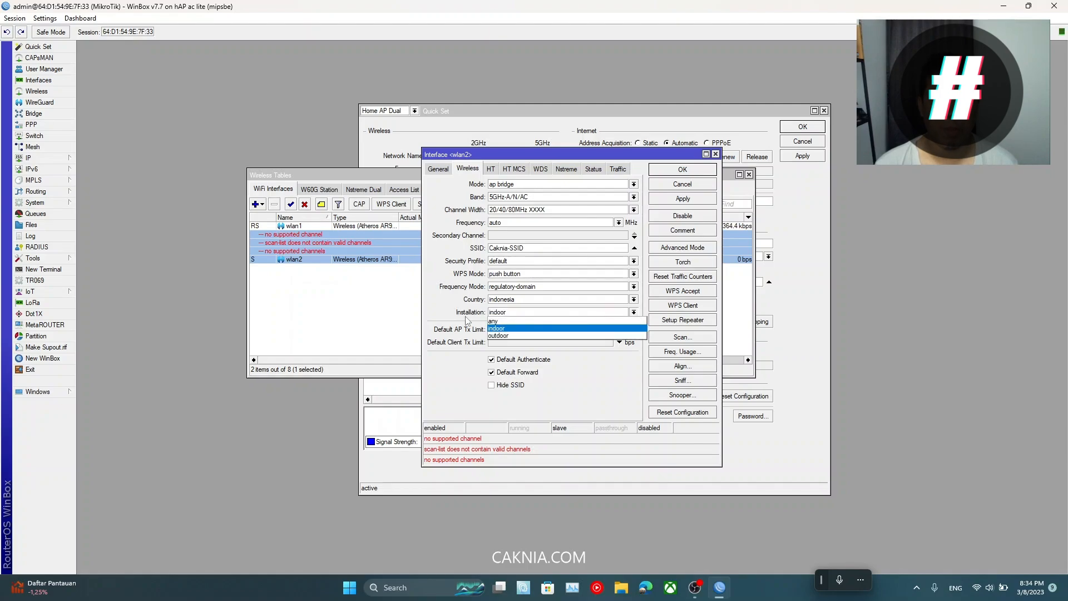
left_click(511, 321)
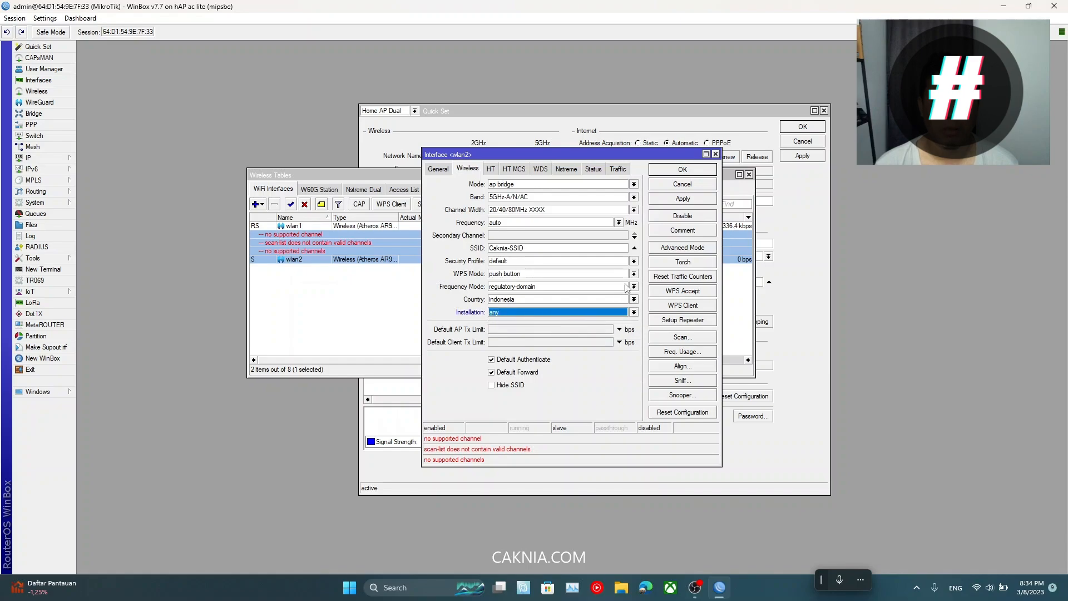
left_click(689, 199)
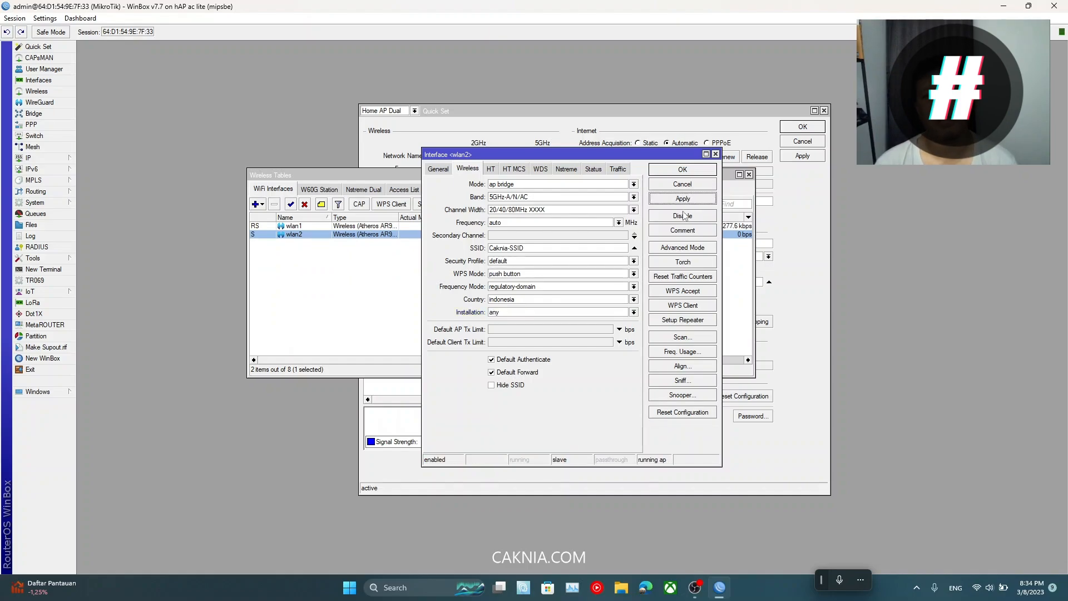
left_click(681, 170)
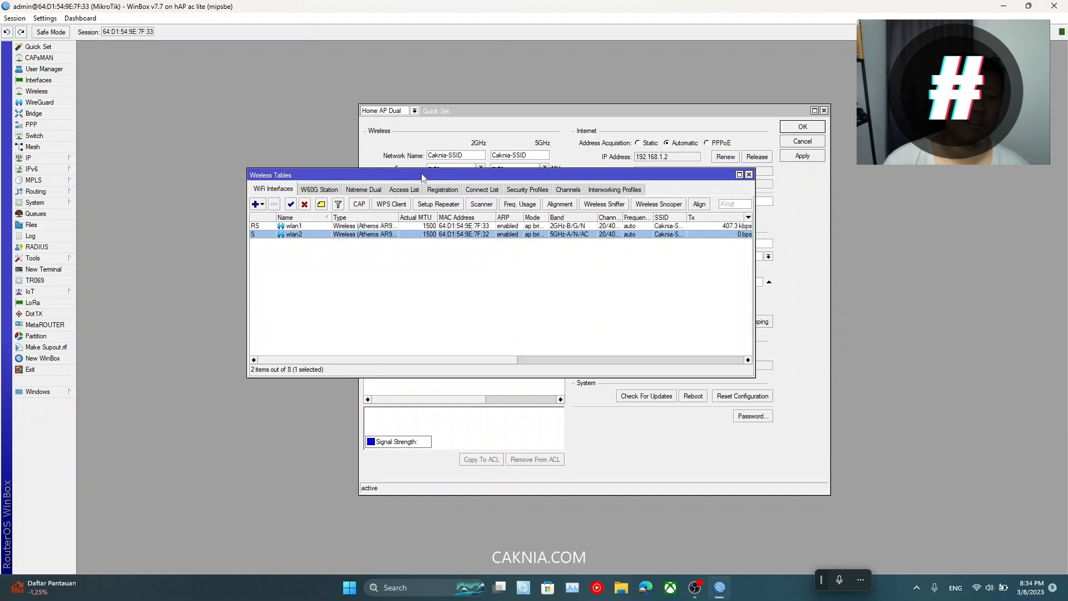
left_click_drag(422, 177, 390, 178)
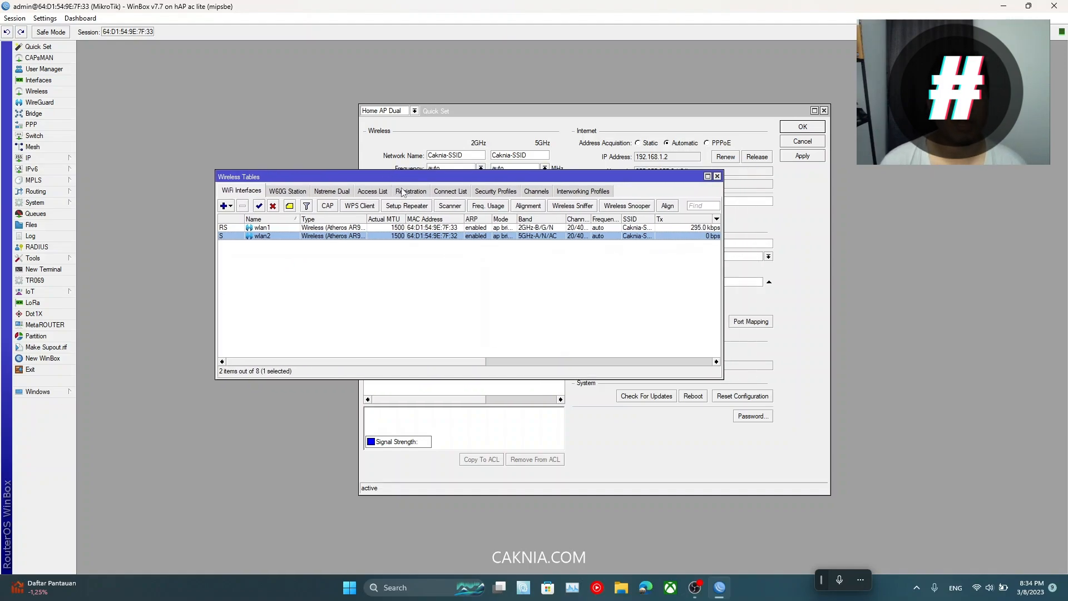